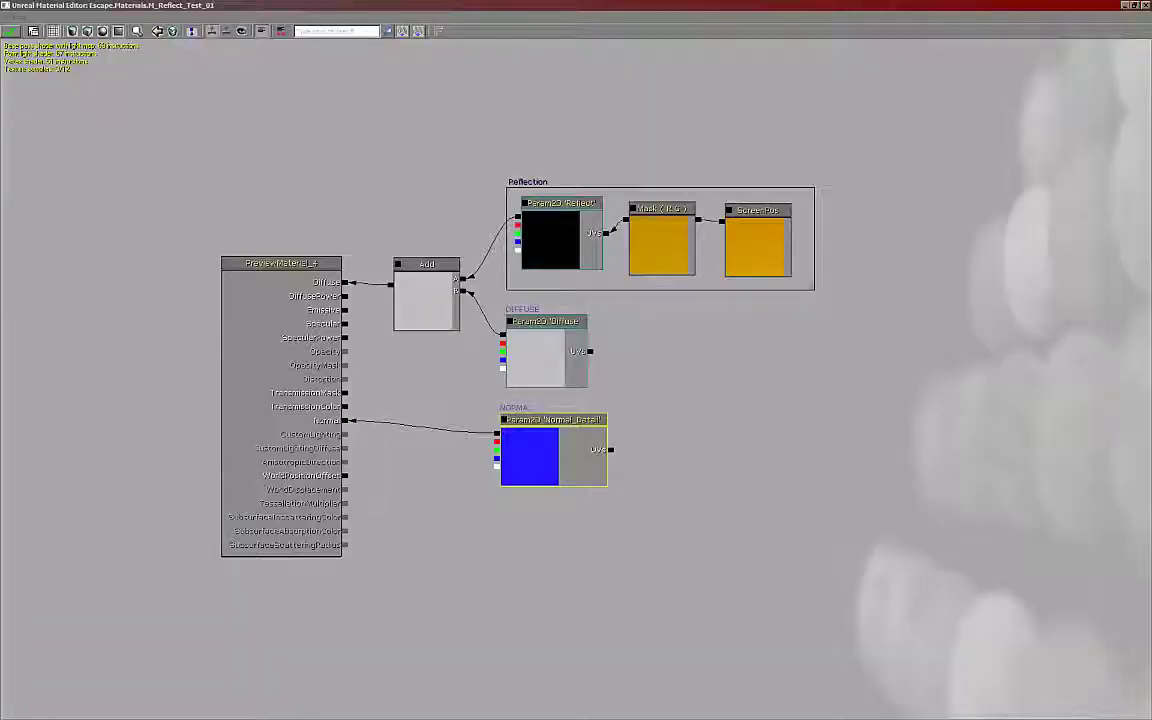
{"action": "left_click_drag", "start_coordinate": [864, 332], "coordinate": [893, 336]}
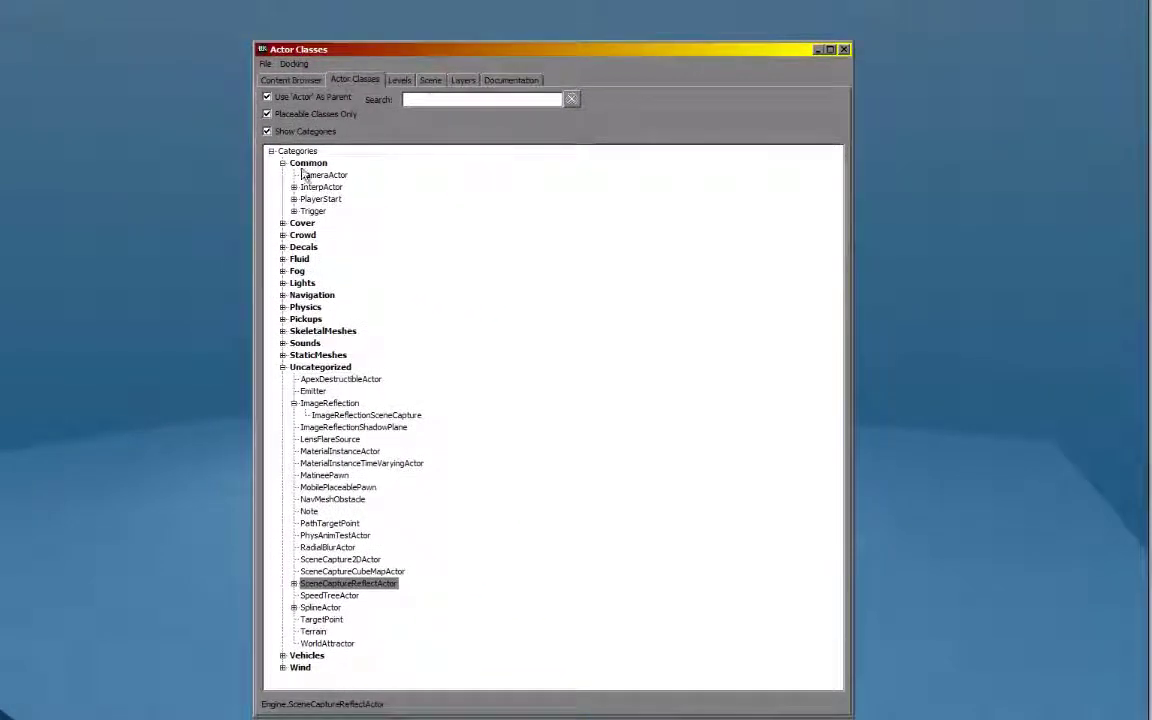
Place a SceneCaptureReflectActor from the Uncategorized classes on the floor in front of the cube and sphere, and adjust its position
{"action": "left_click", "coordinate": [282, 367]}
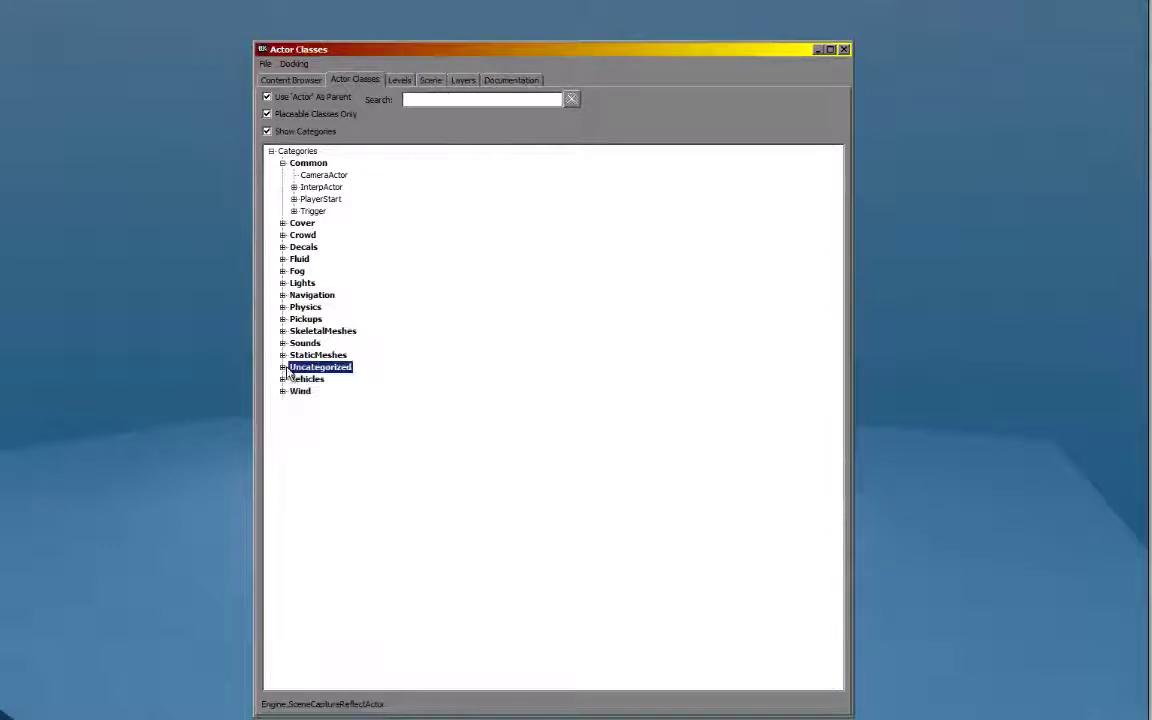
{"action": "left_click", "coordinate": [283, 367]}
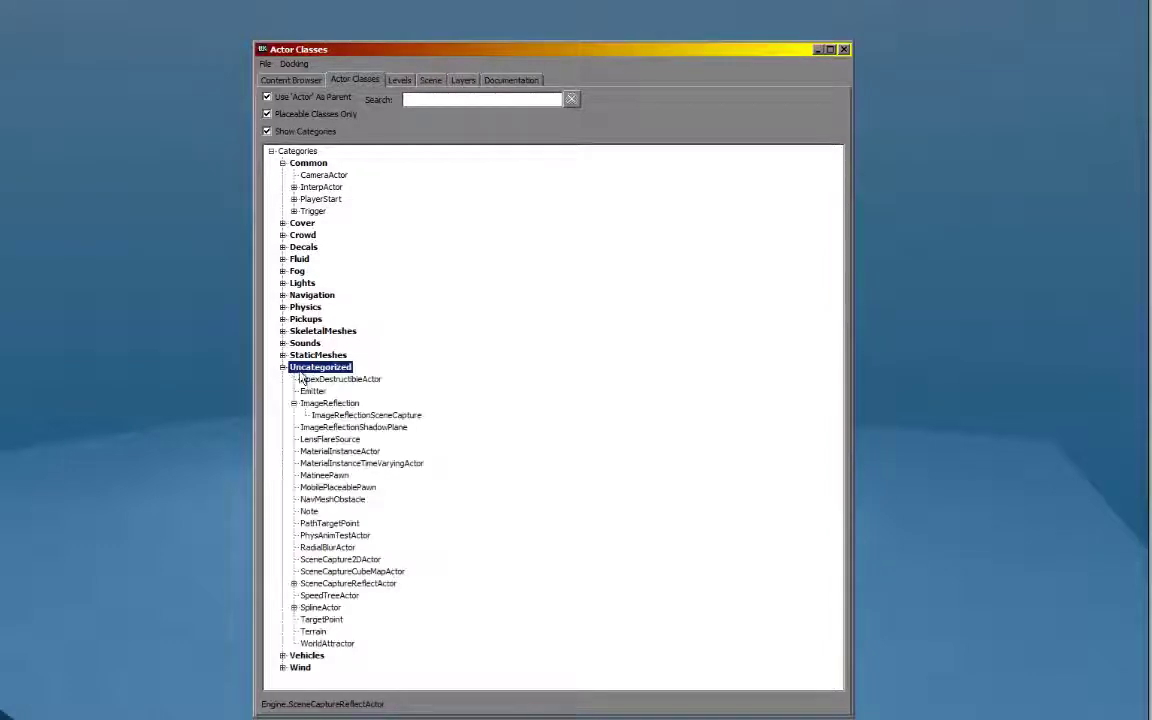
{"action": "left_click", "coordinate": [340, 584]}
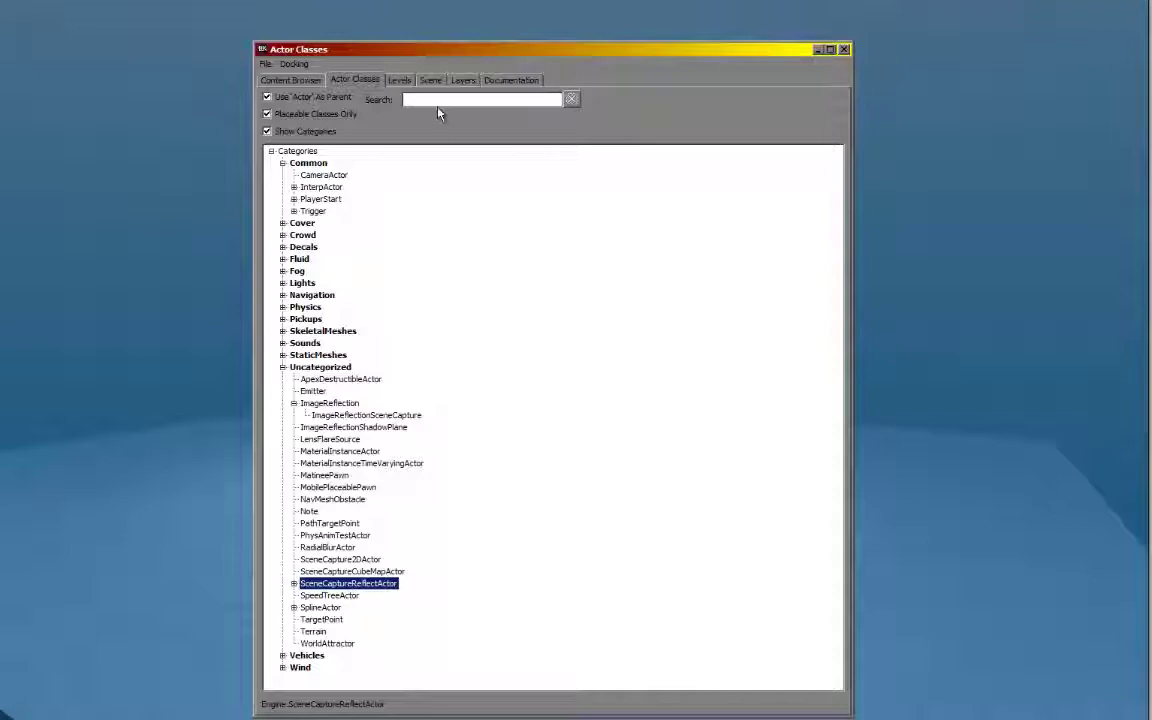
{"action": "left_click_drag", "start_coordinate": [442, 50], "coordinate": [1024, 53]}
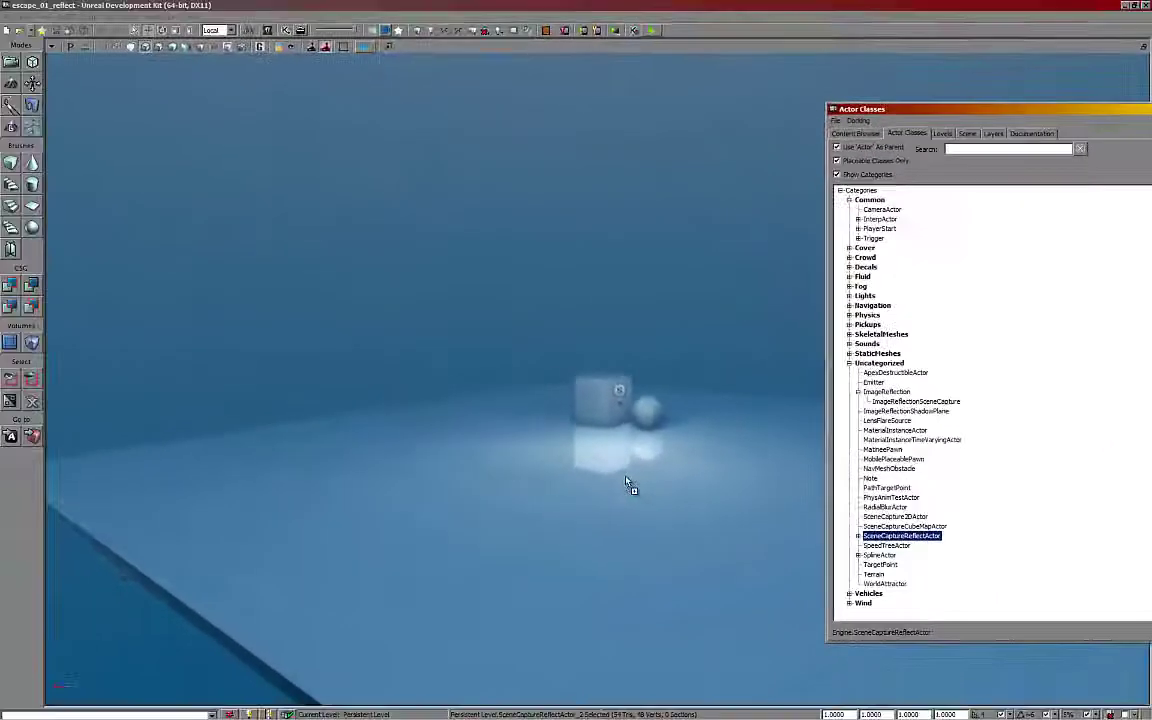
{"action": "left_click", "coordinate": [628, 484]}
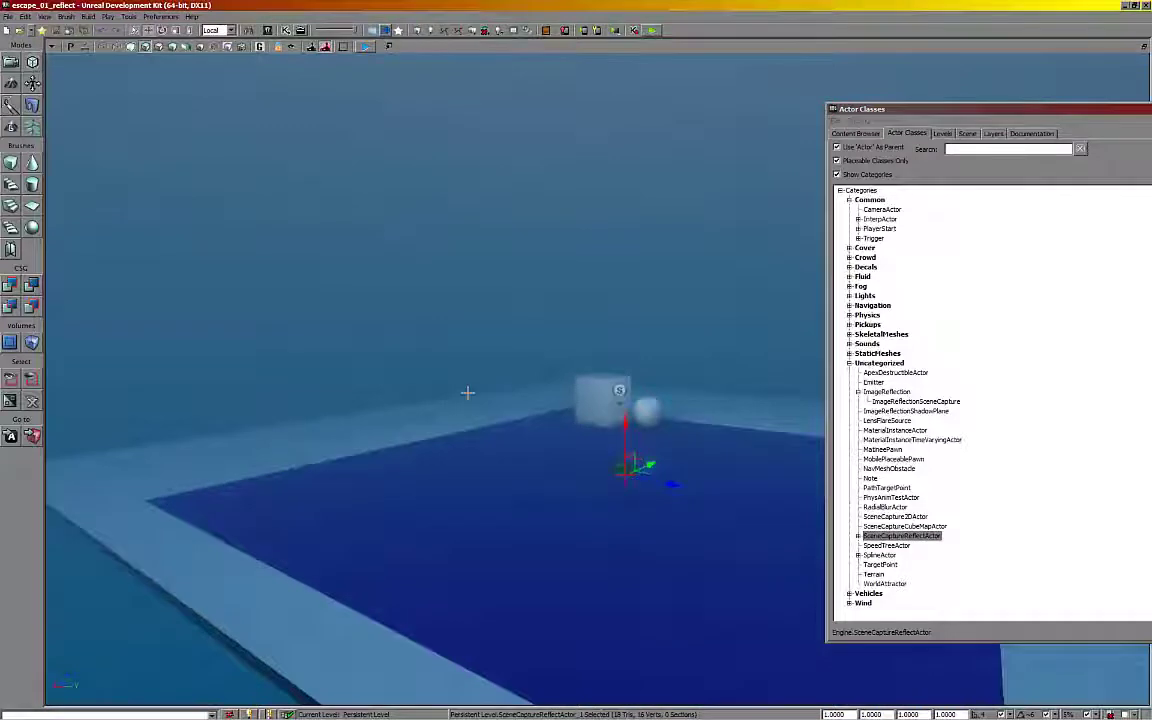
{"action": "mouse_move", "coordinate": [479, 395]}
{"action": "right_mouse_down"}
{"action": "mouse_move", "coordinate": [515, 432]}
{"action": "mouse_move", "coordinate": [468, 398]}
{"action": "right_mouse_up"}
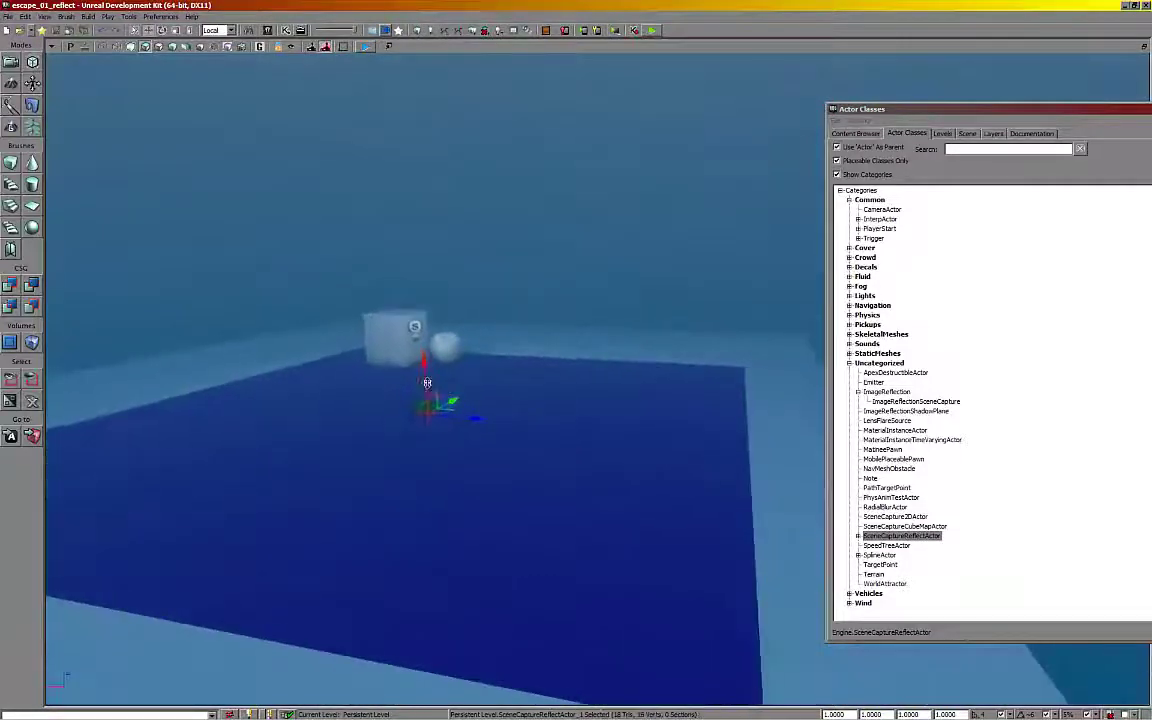
{"action": "left_click_drag", "start_coordinate": [443, 400], "coordinate": [411, 411]}
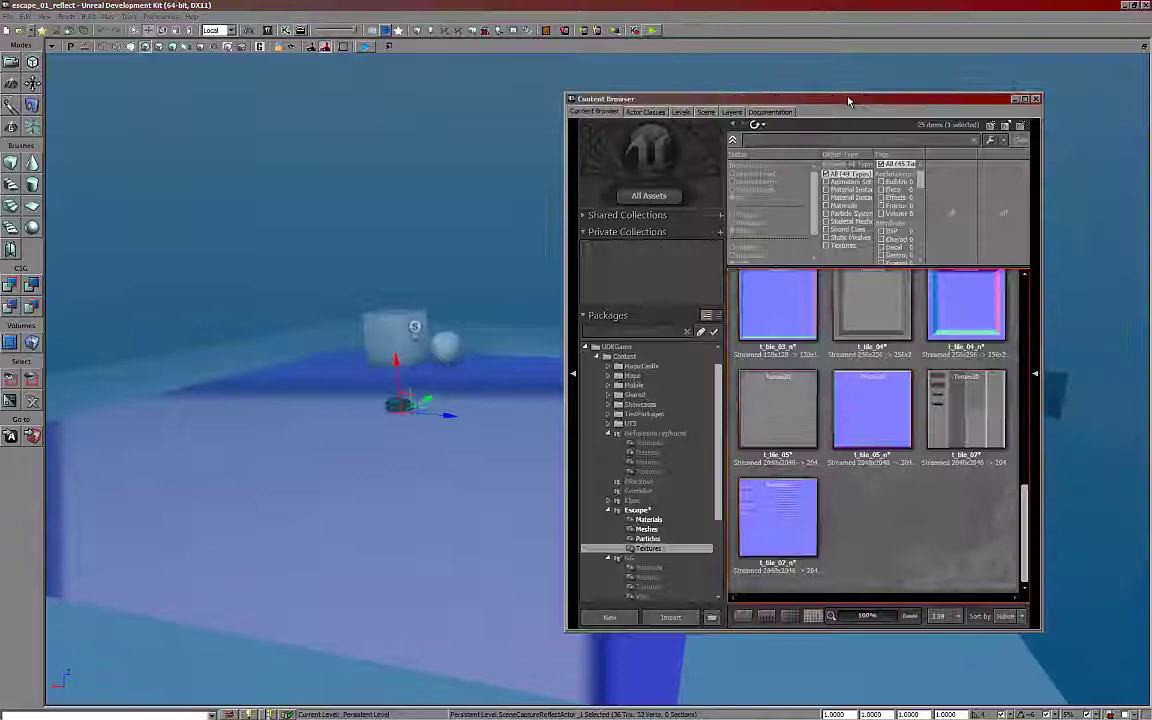
Create a TextureRenderTarget2D named tt_reflect001 in the Textures group of the Escape package
{"action": "left_click", "coordinate": [850, 99]}
{"action": "left_click_drag", "start_coordinate": [850, 103], "coordinate": [815, 79]}
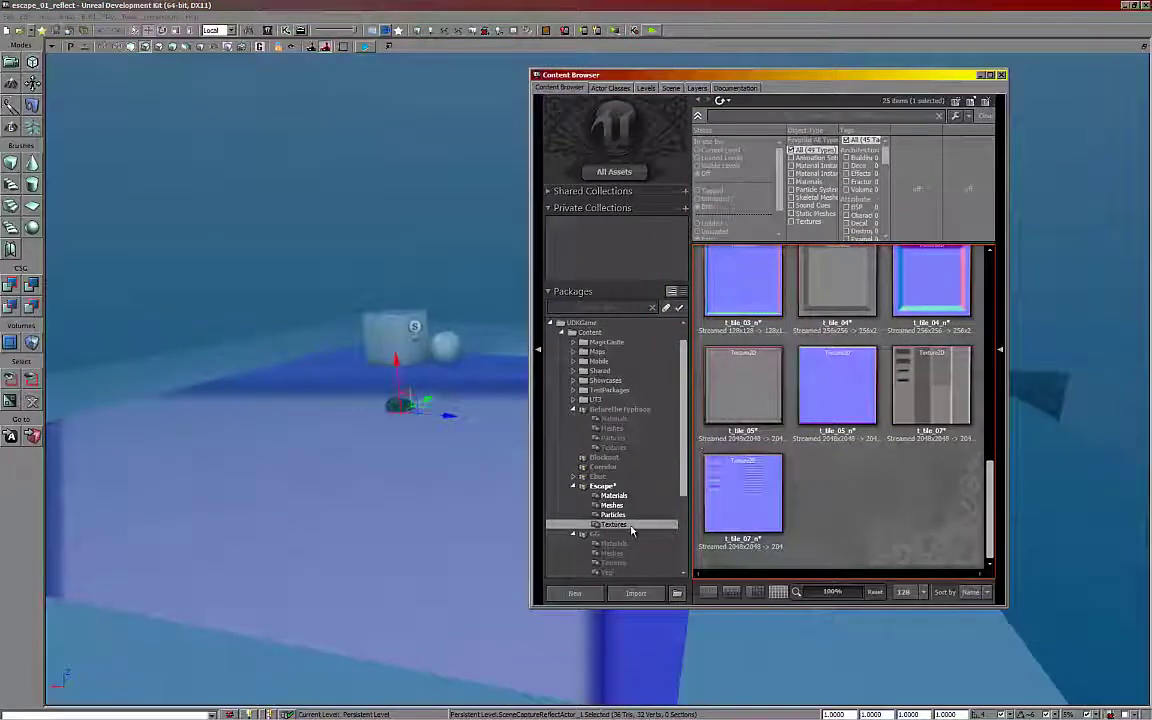
{"action": "right_click", "coordinate": [843, 489]}
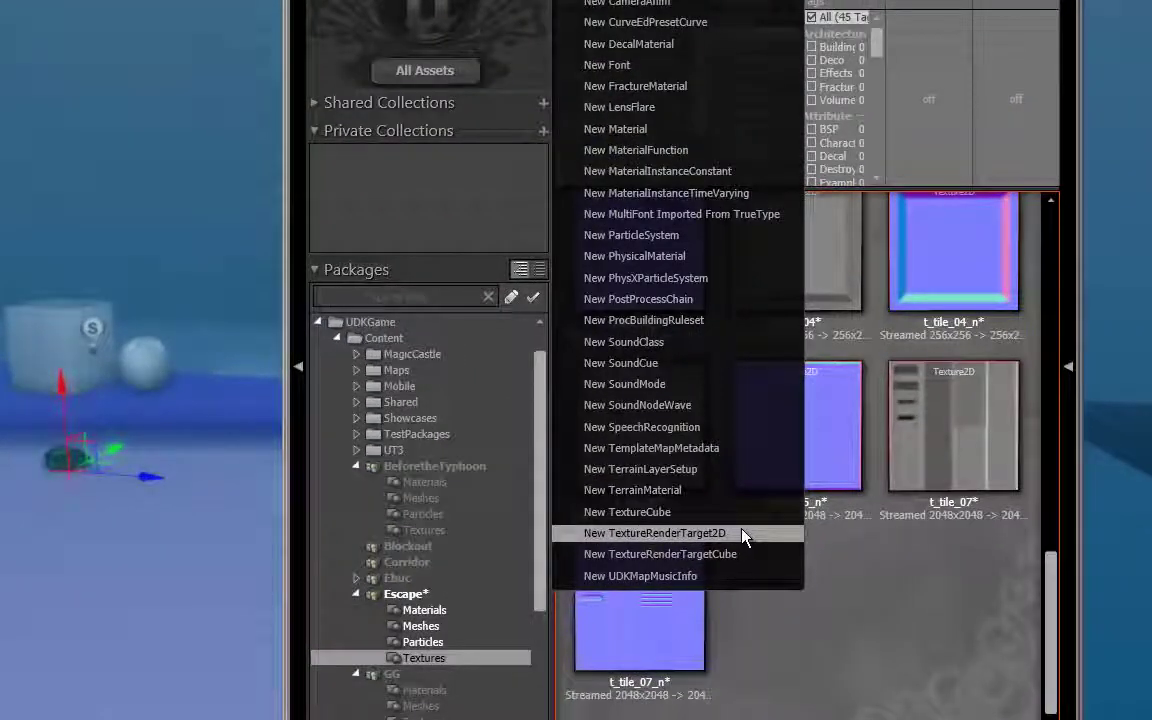
{"action": "left_click", "coordinate": [743, 535]}
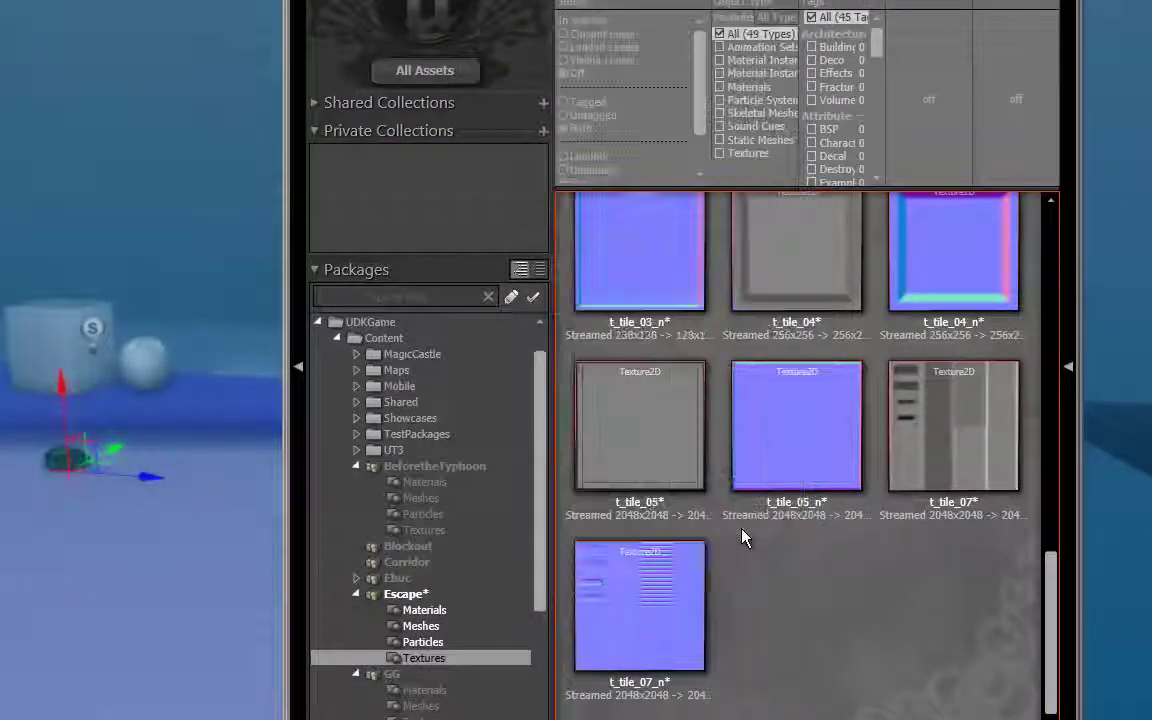
{"action": "type", "text": "tt"}
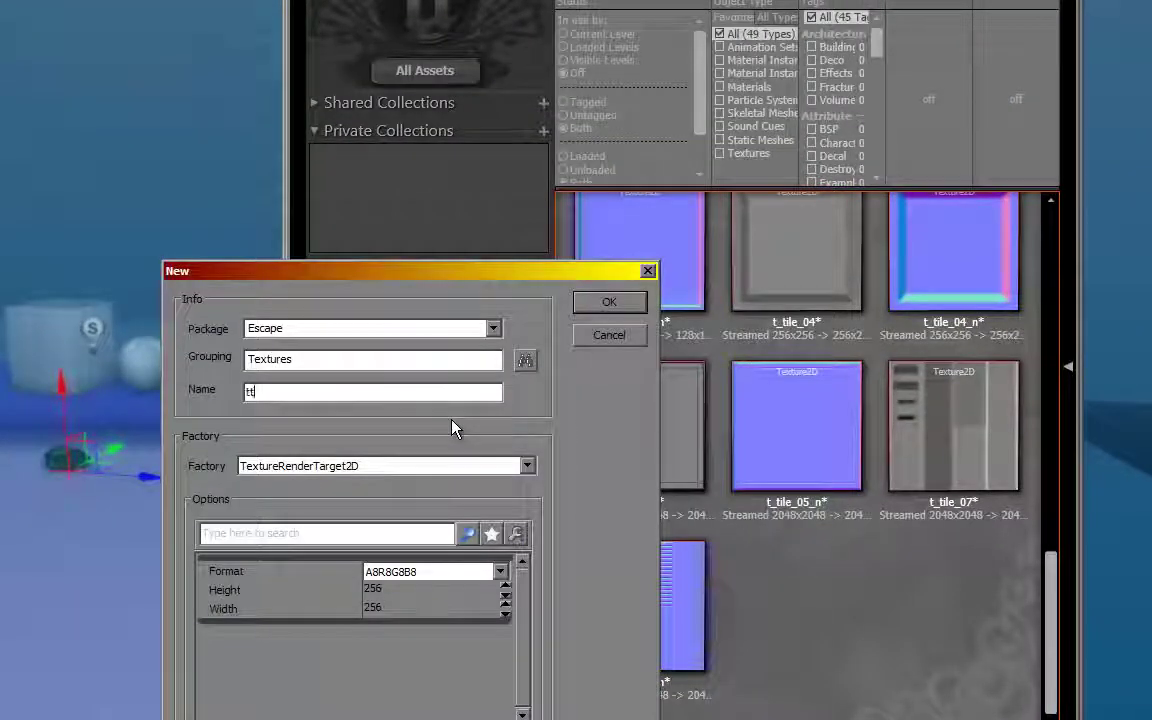
{"action": "type", "text": "_reflect"}
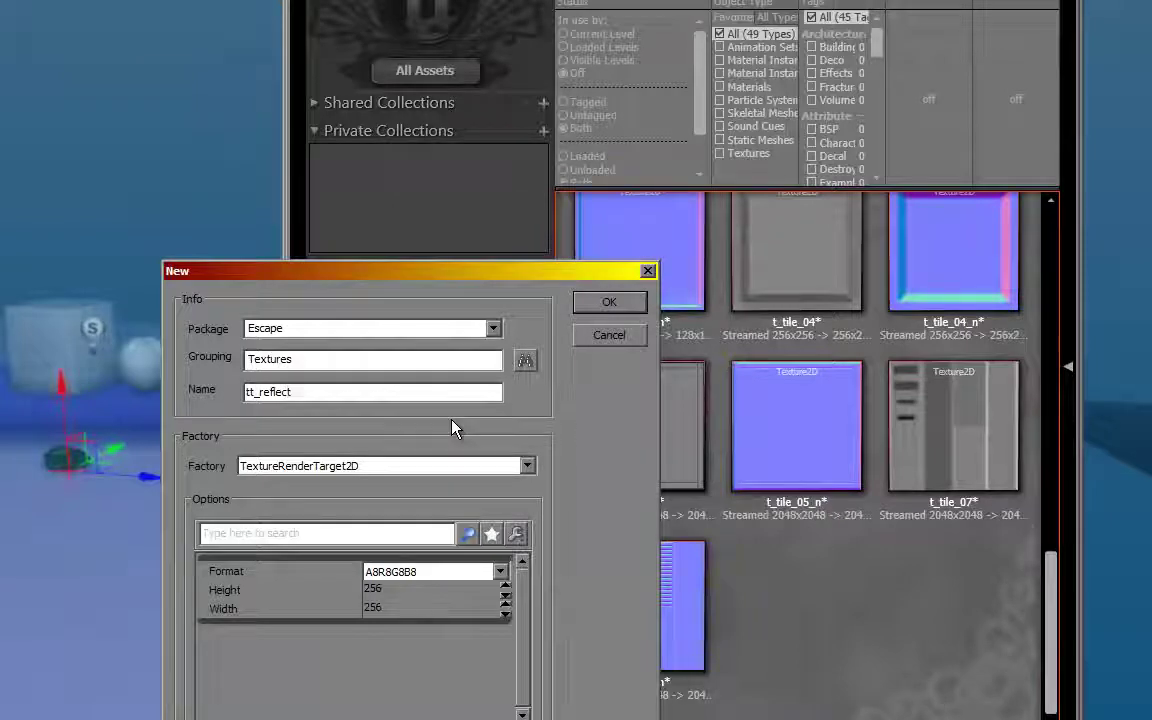
{"action": "type", "text": "001"}
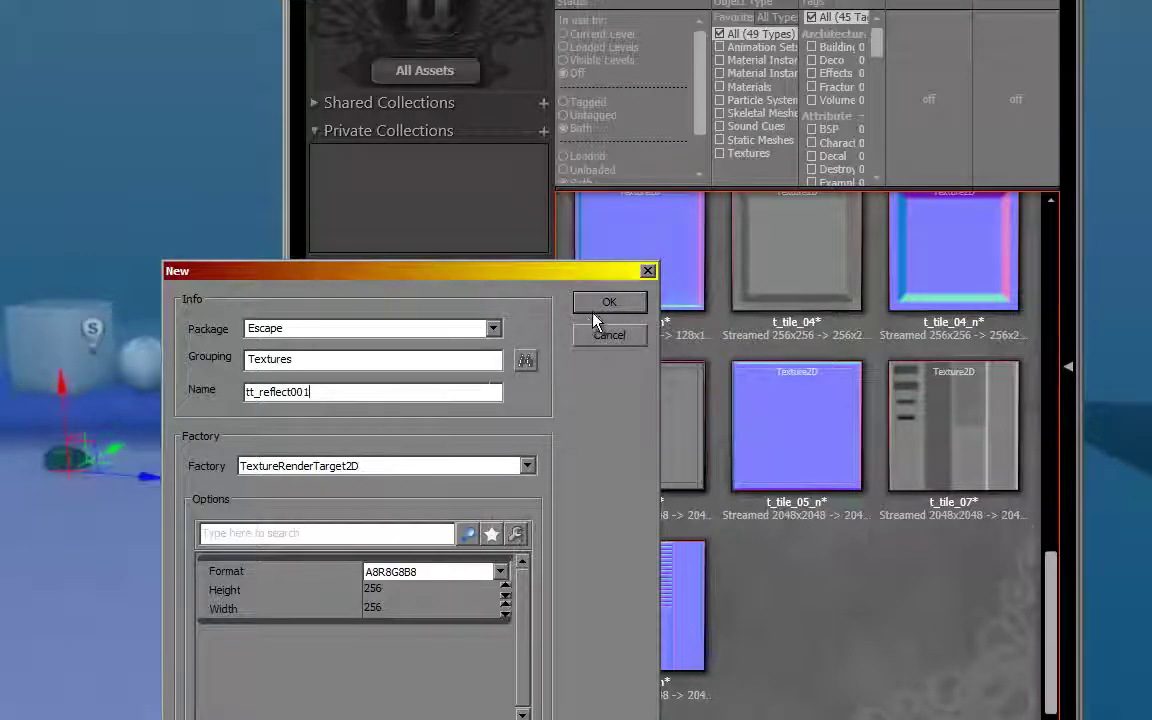
{"action": "left_click", "coordinate": [600, 305]}
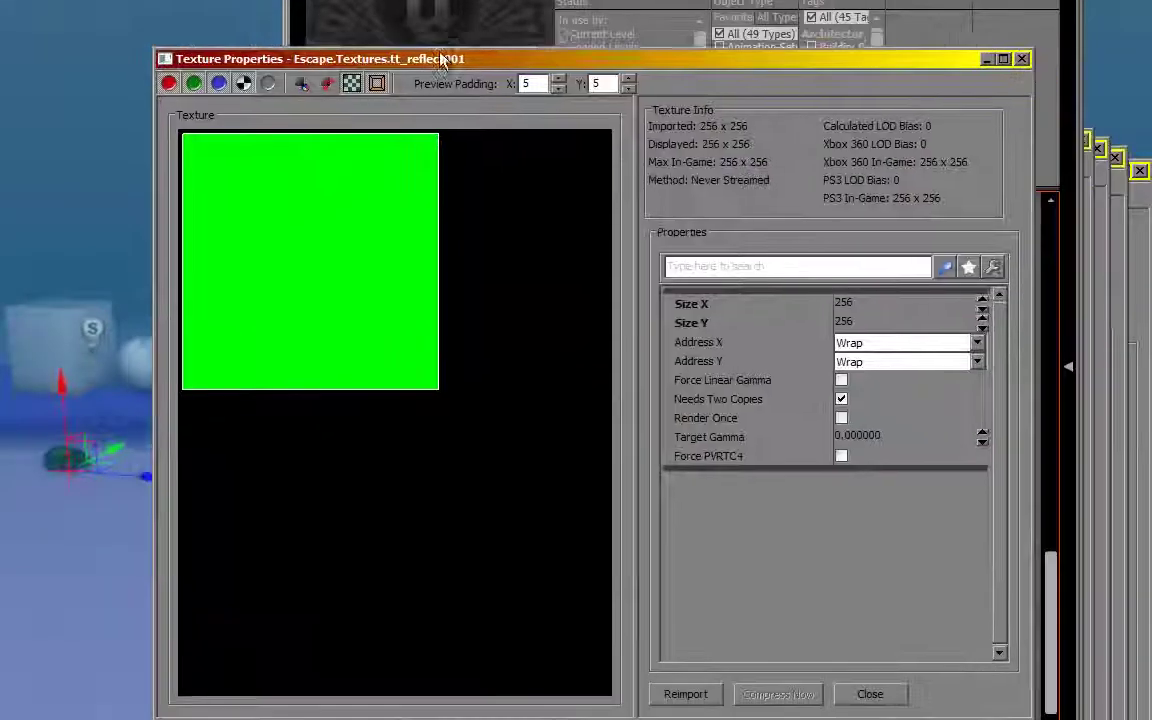
Examine the Size X and Size Y properties of the tt_reflect001 render target, keeping its window clear of the viewport
{"action": "left_click_drag", "start_coordinate": [444, 56], "coordinate": [427, 37]}
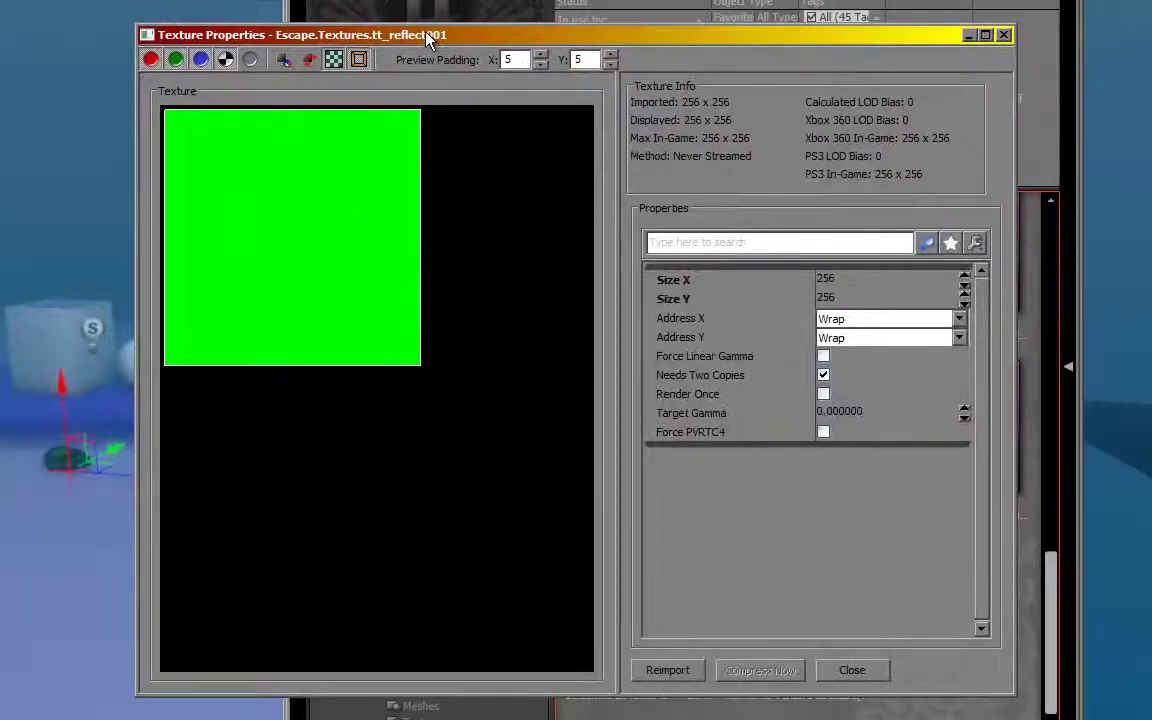
{"action": "left_click", "coordinate": [854, 286]}
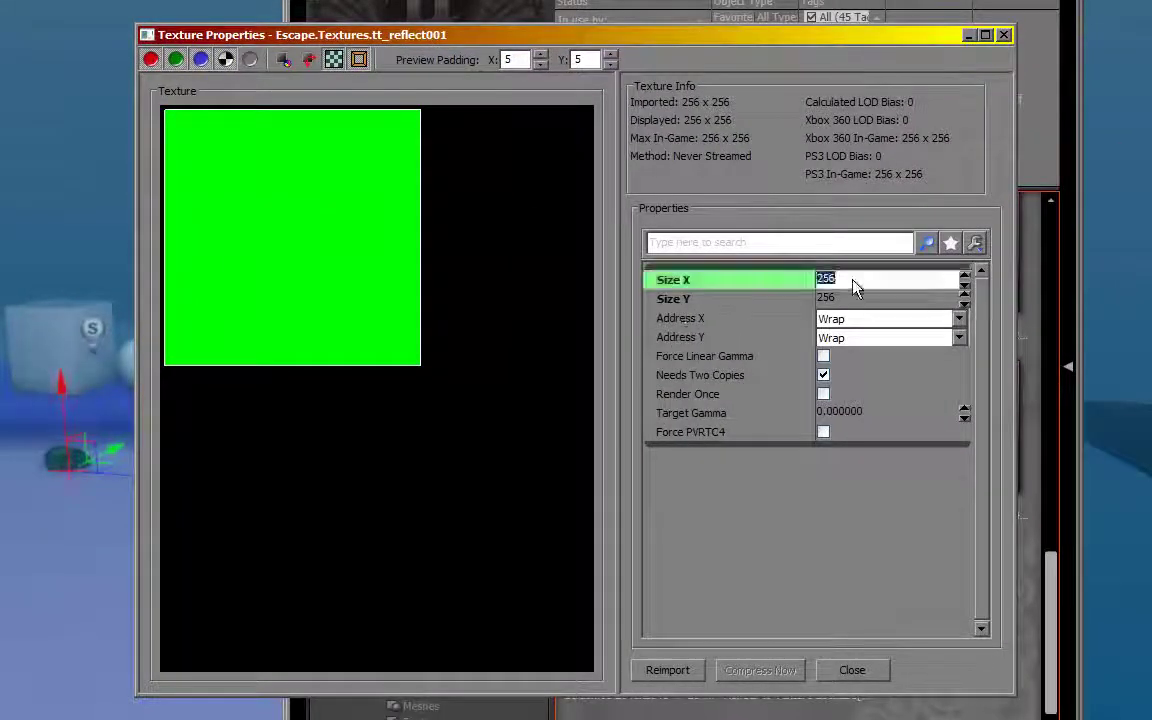
{"action": "left_click", "coordinate": [863, 301]}
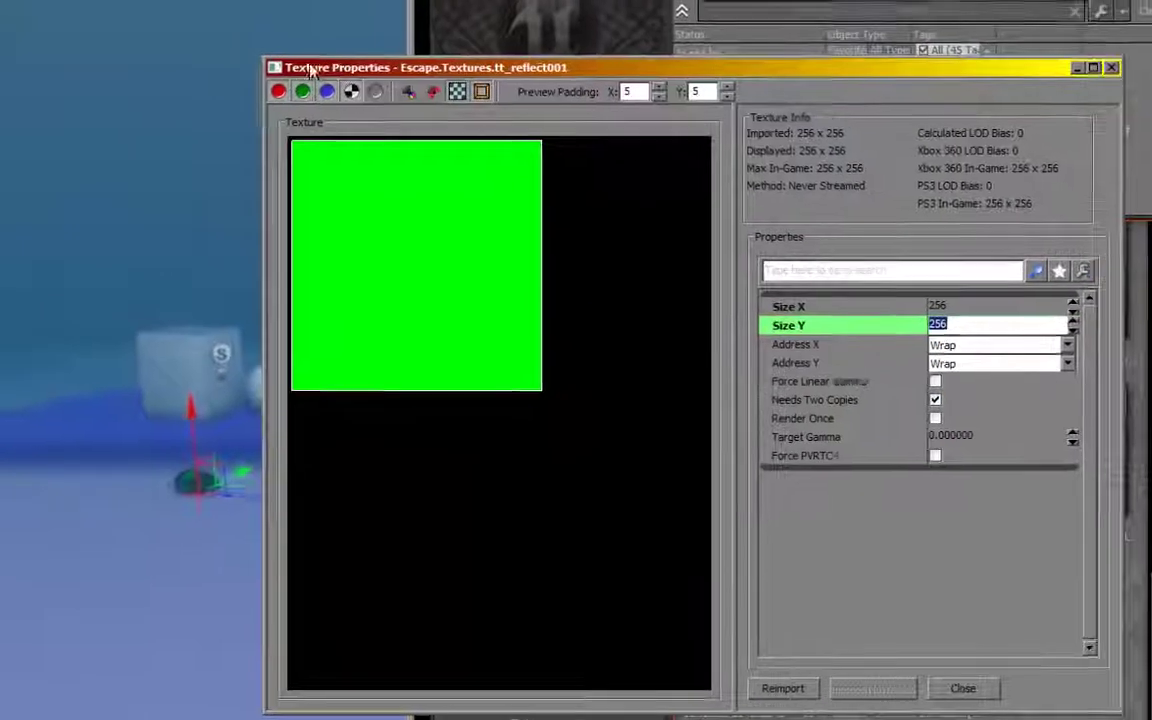
{"action": "left_click_drag", "start_coordinate": [311, 72], "coordinate": [518, 71]}
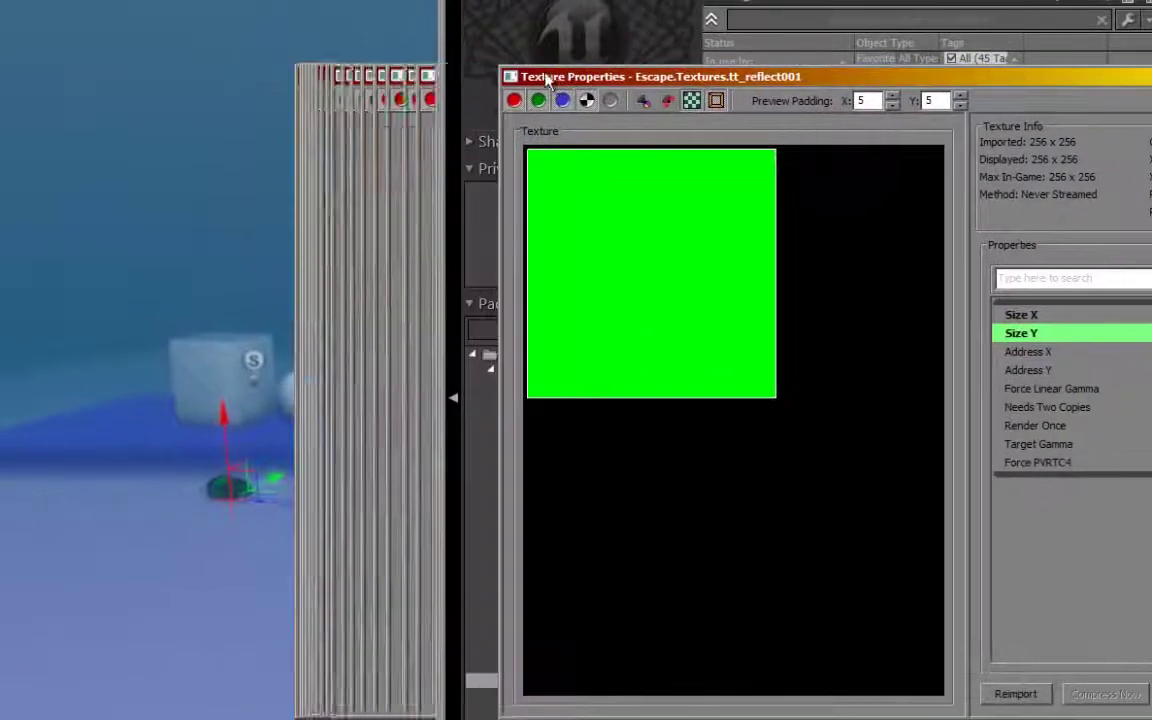
Nudge the scene capture reflect actor along its vertical axis and open its properties beside the texture window
{"action": "right_click_drag", "start_coordinate": [210, 322], "coordinate": [194, 444]}
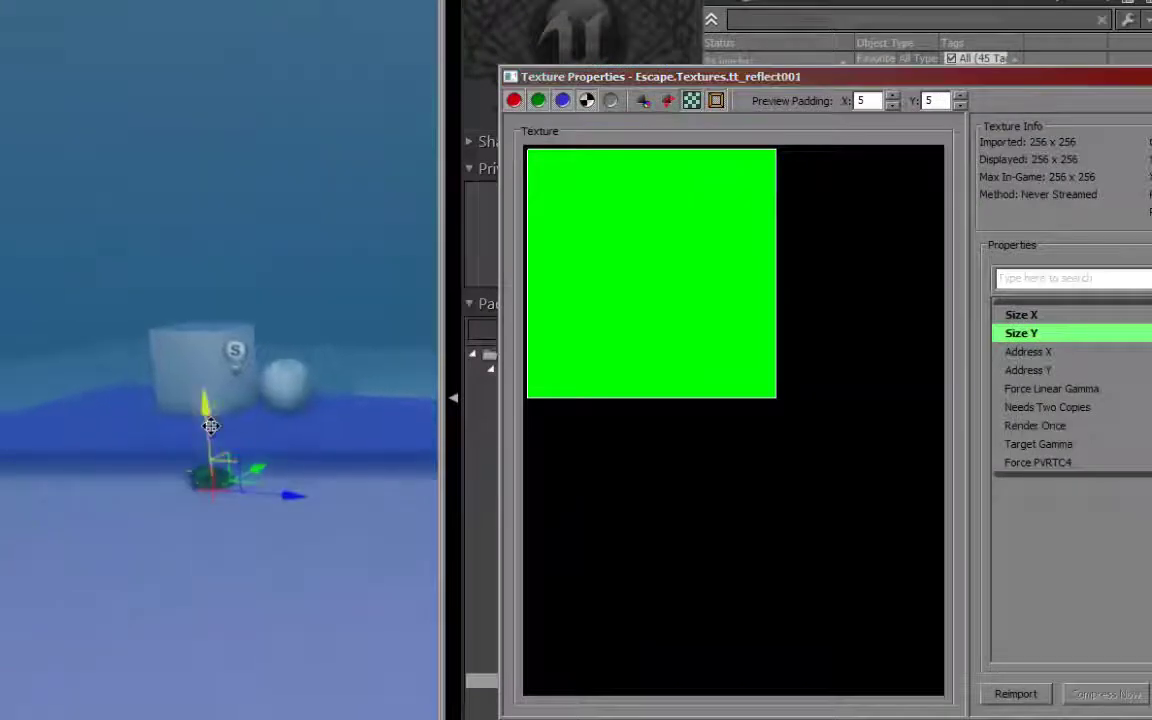
{"action": "left_click_drag", "start_coordinate": [208, 427], "coordinate": [207, 419]}
{"action": "key", "text": "F4"}
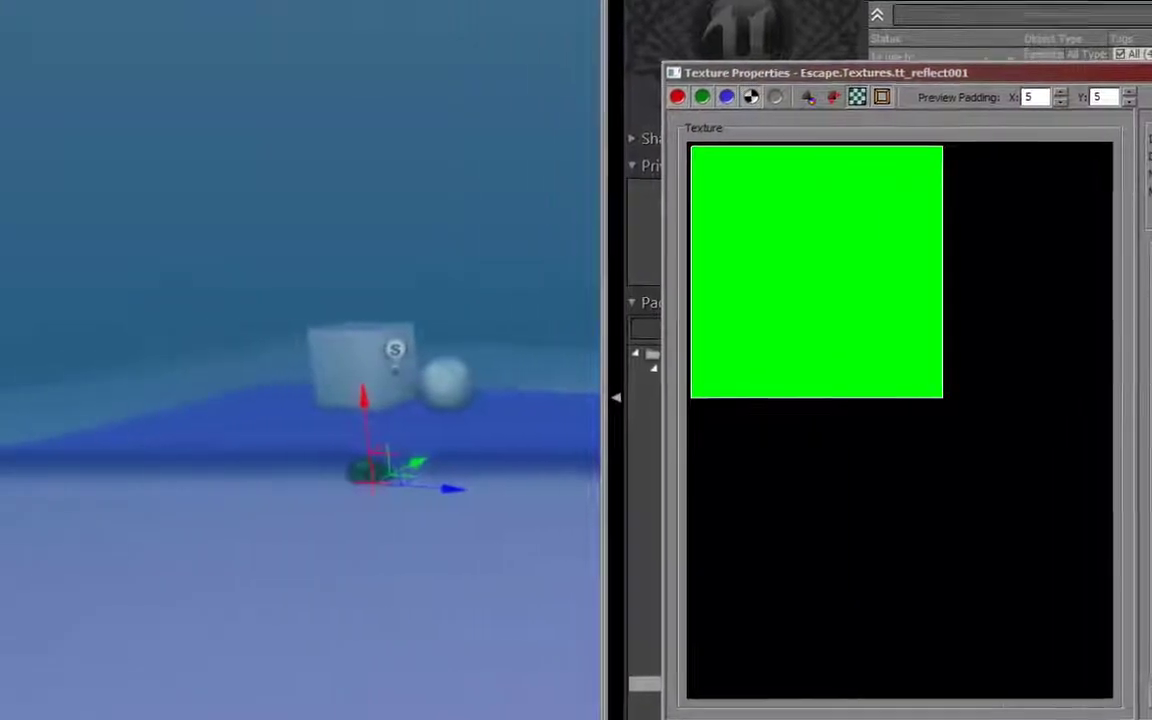
{"action": "left_click_drag", "start_coordinate": [1150, 2], "coordinate": [235, 2]}
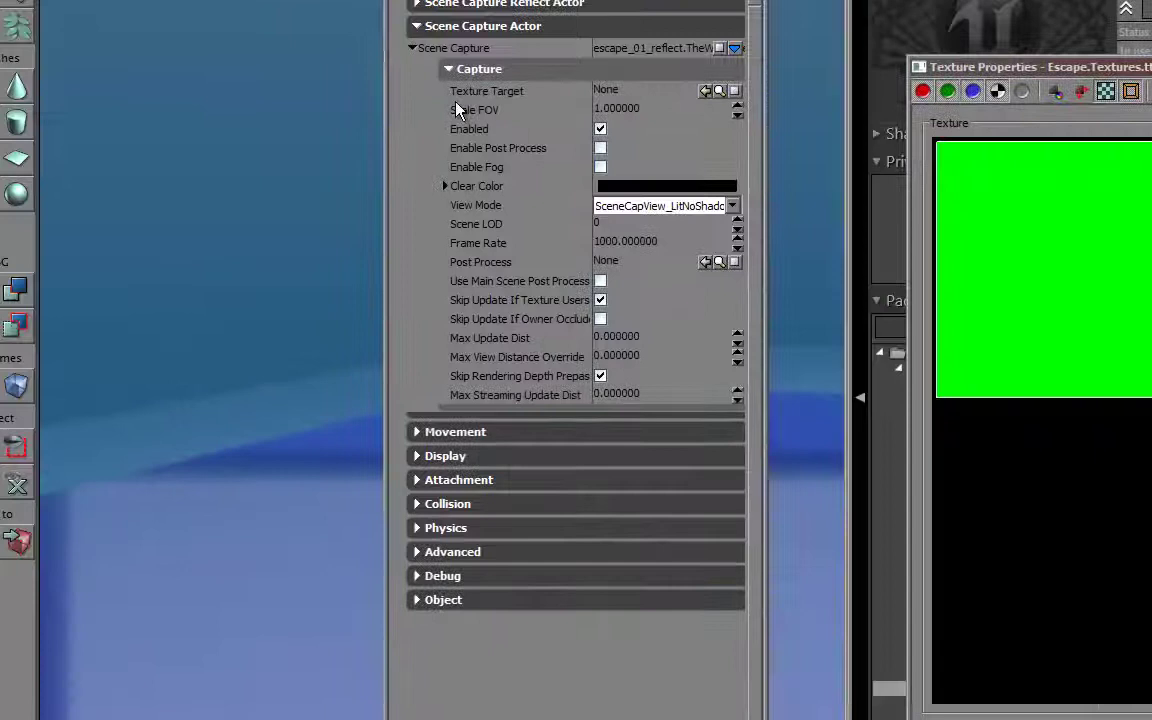
Assign the tt_reflect001 render target as the Scene Capture actor's Texture Target and close the actor's properties
{"action": "left_click", "coordinate": [485, 91]}
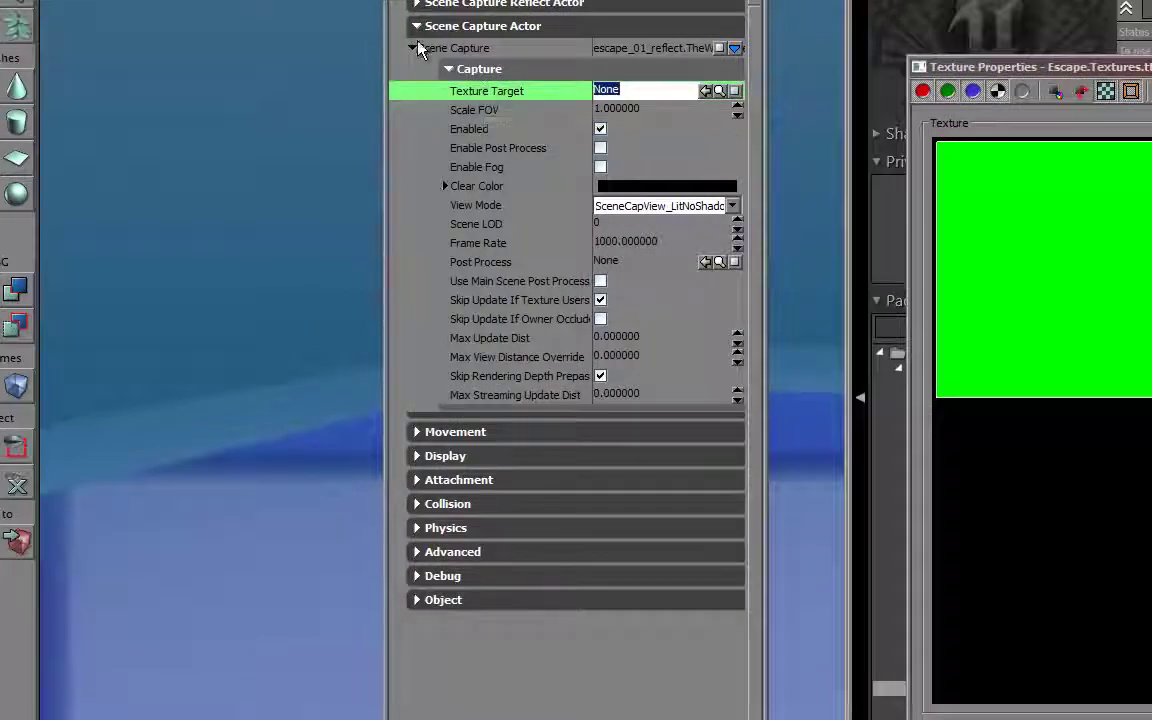
{"action": "left_click", "coordinate": [467, 27]}
{"action": "left_click", "coordinate": [467, 27]}
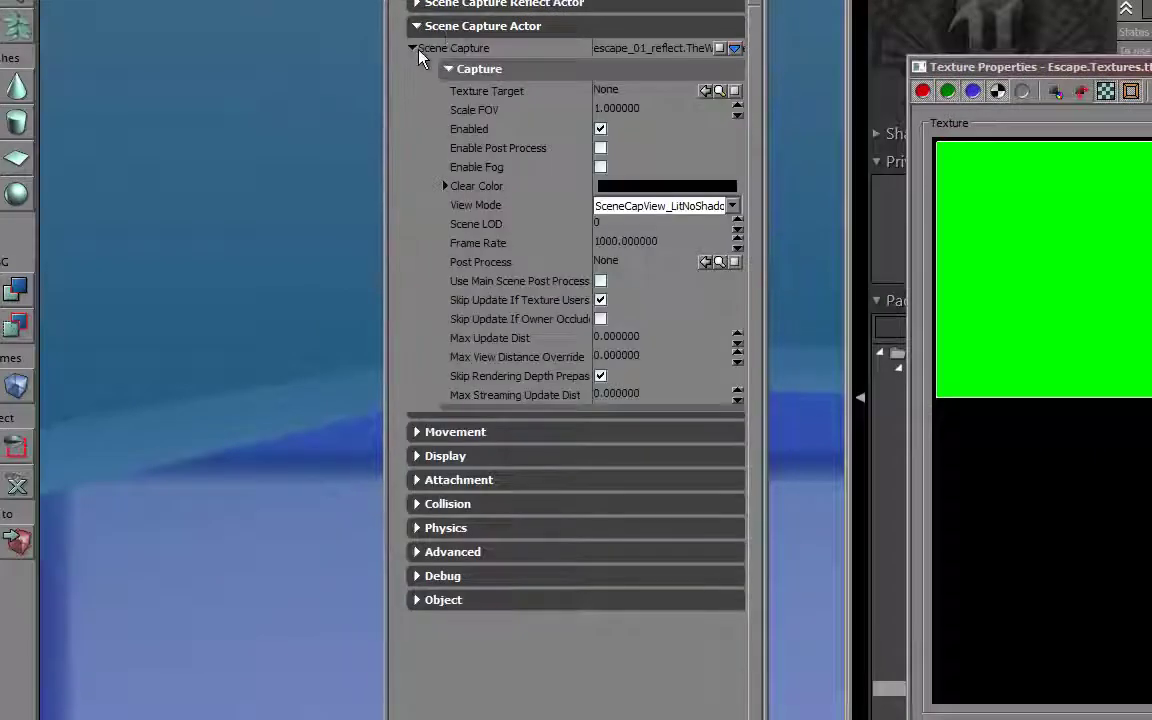
{"action": "left_click", "coordinate": [462, 70]}
{"action": "left_click", "coordinate": [462, 70]}
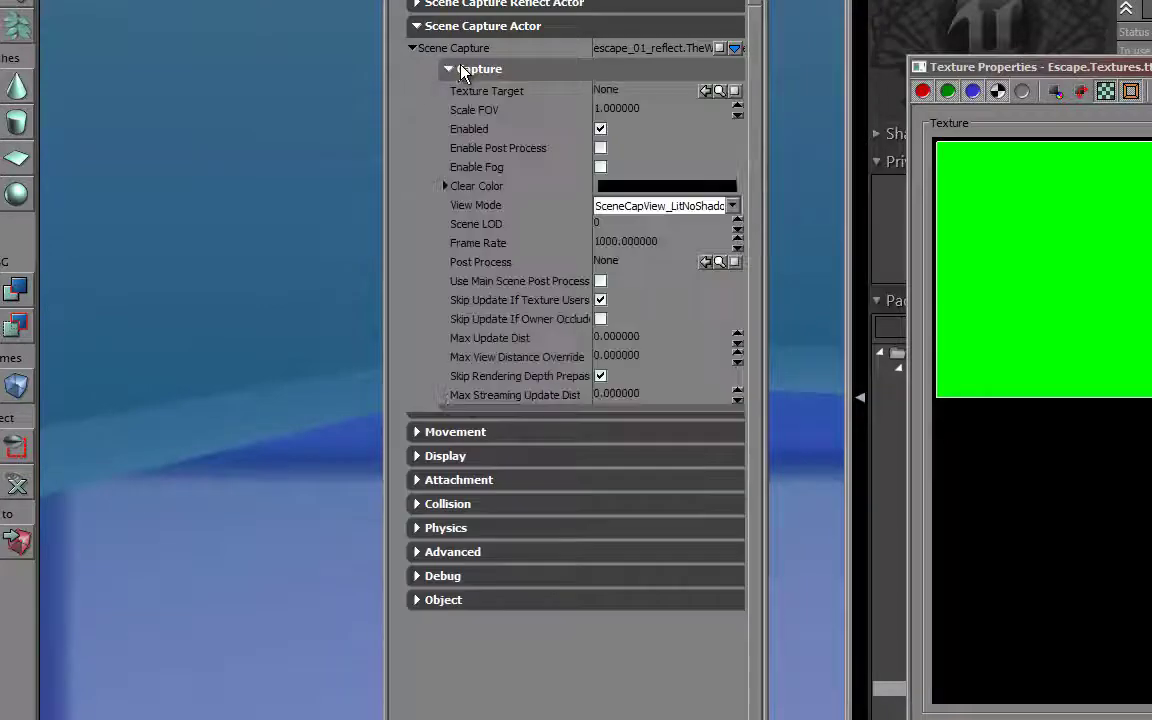
{"action": "left_click", "coordinate": [540, 91]}
{"action": "left_click", "coordinate": [982, 30]}
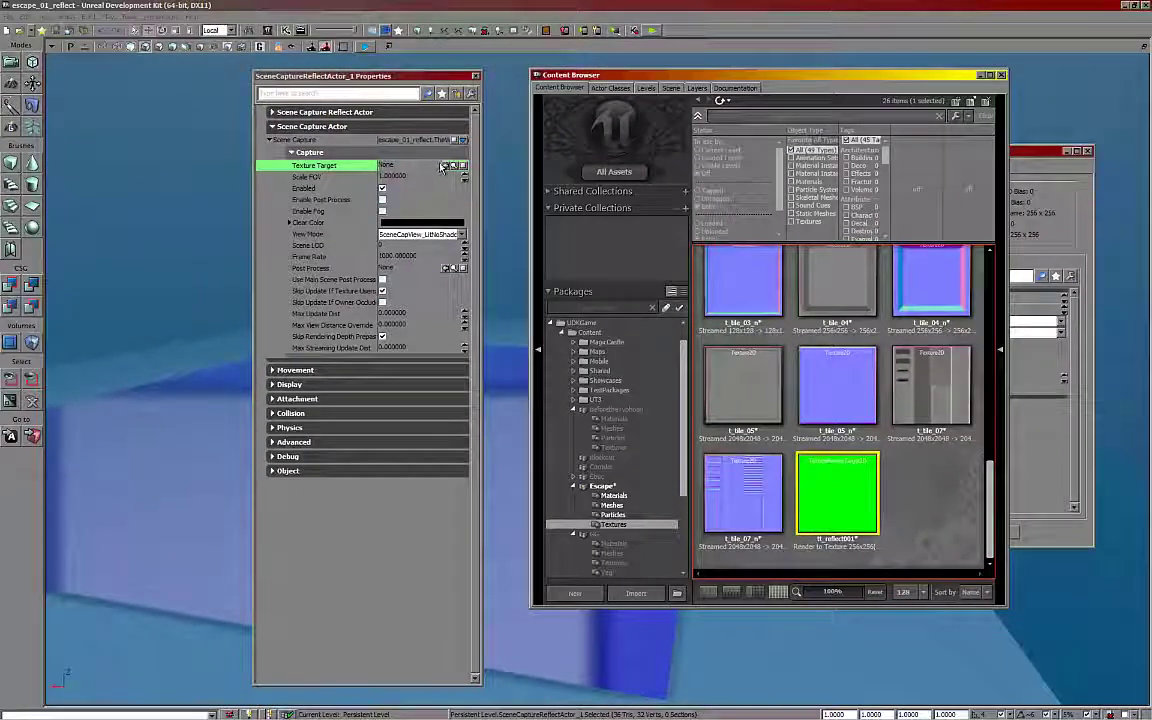
{"action": "left_click", "coordinate": [445, 166]}
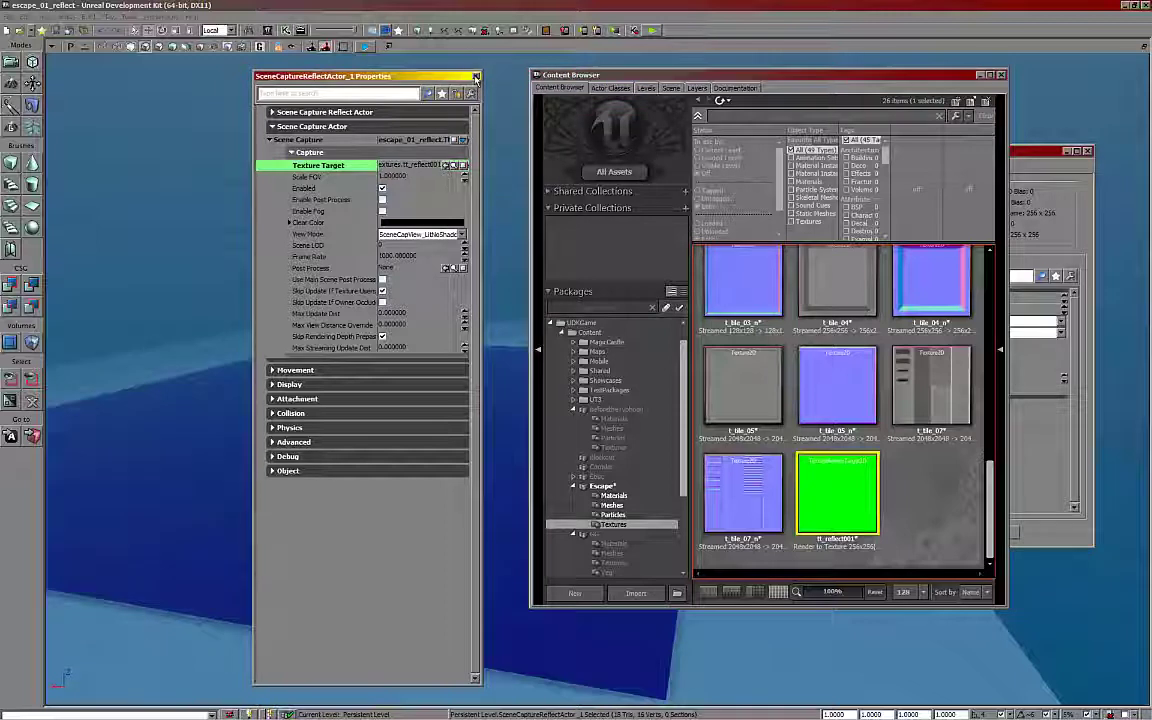
{"action": "left_click", "coordinate": [476, 76]}
Set both Size X and Size Y of the tt_reflect001 render target to 1024
{"action": "right_click_drag", "start_coordinate": [445, 173], "coordinate": [530, 188]}
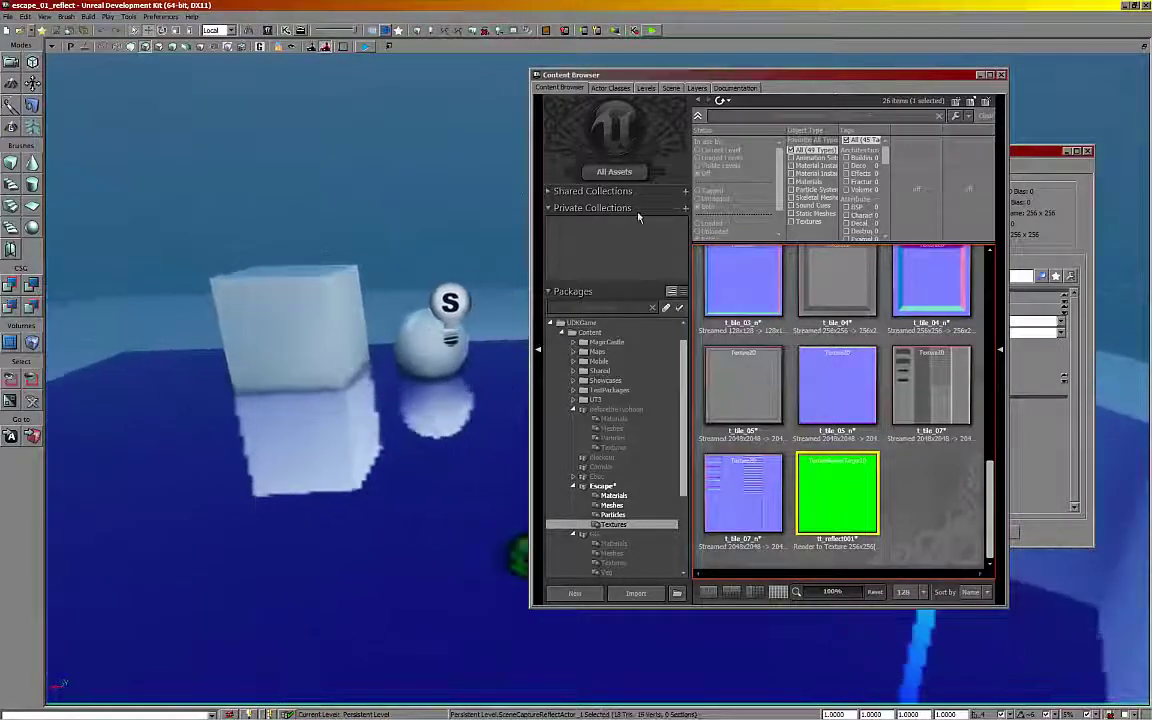
{"action": "double_click", "coordinate": [836, 493]}
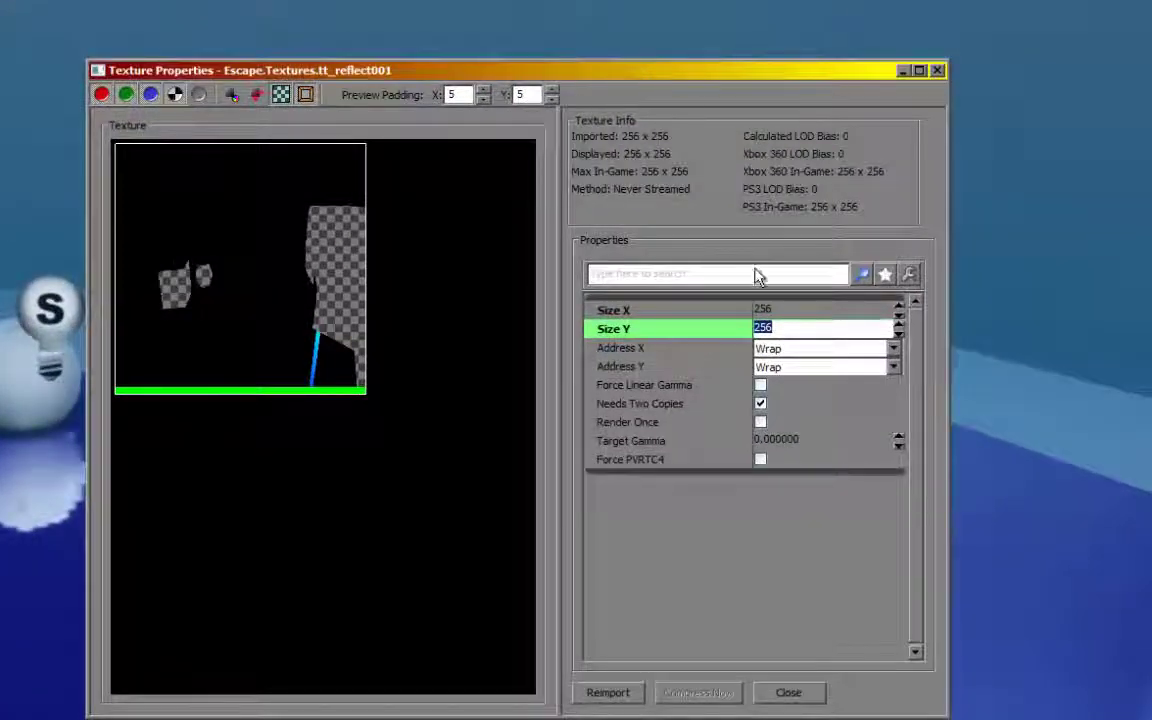
{"action": "left_click", "coordinate": [775, 310]}
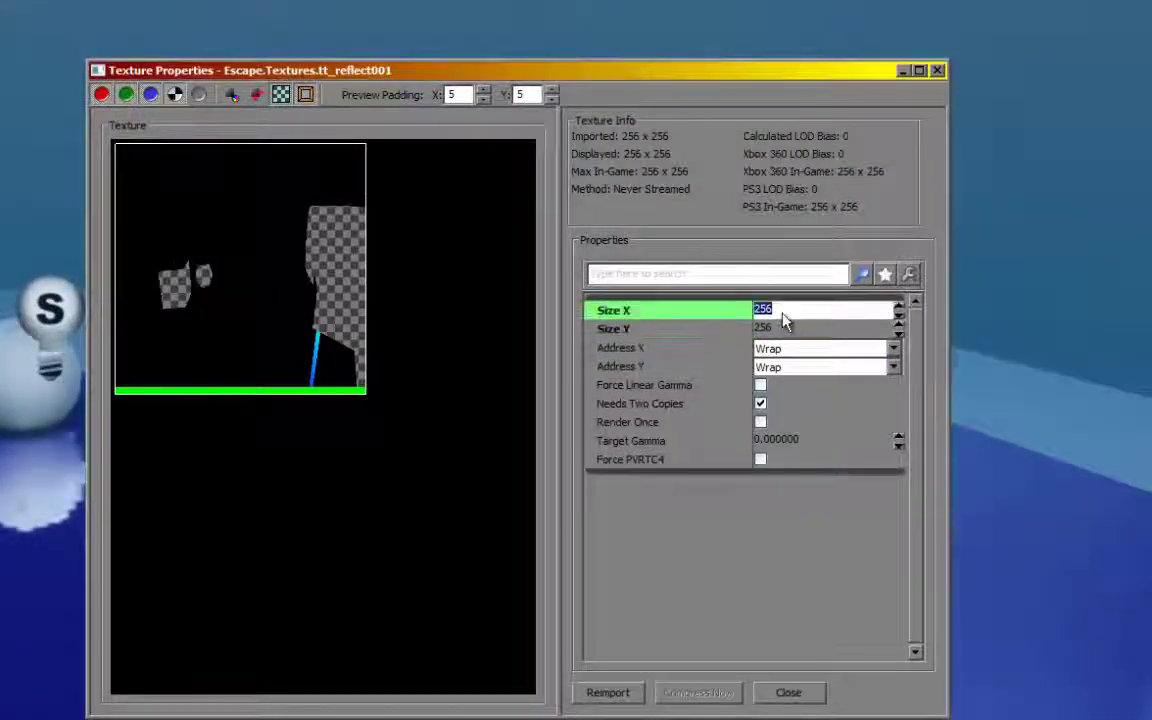
{"action": "type", "text": "1024"}
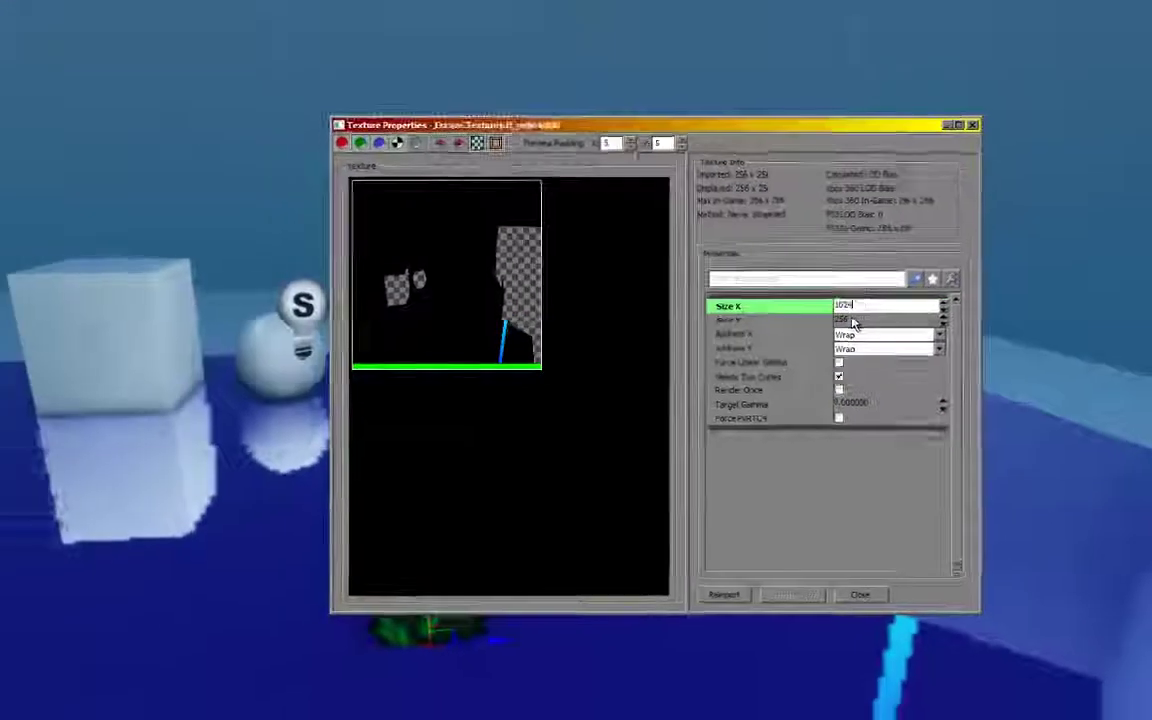
{"action": "left_click", "coordinate": [852, 322]}
{"action": "type", "text": "1024"}
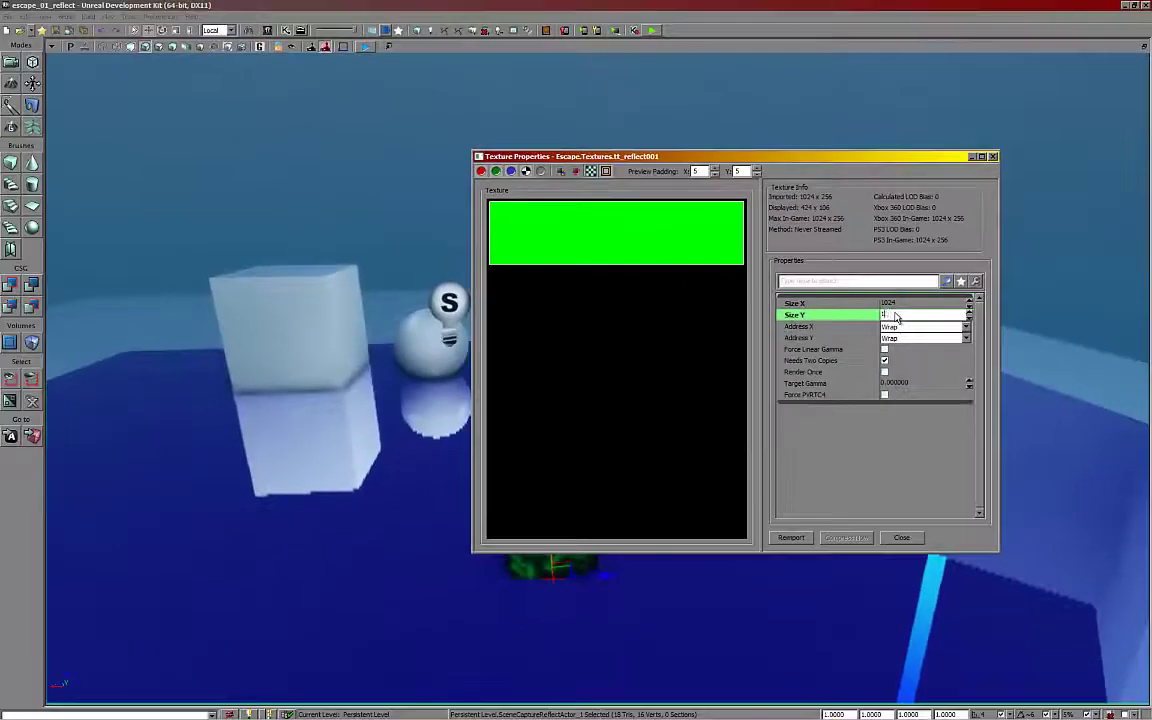
{"action": "key", "text": "Return"}
{"action": "left_click_drag", "start_coordinate": [563, 157], "coordinate": [761, 153]}
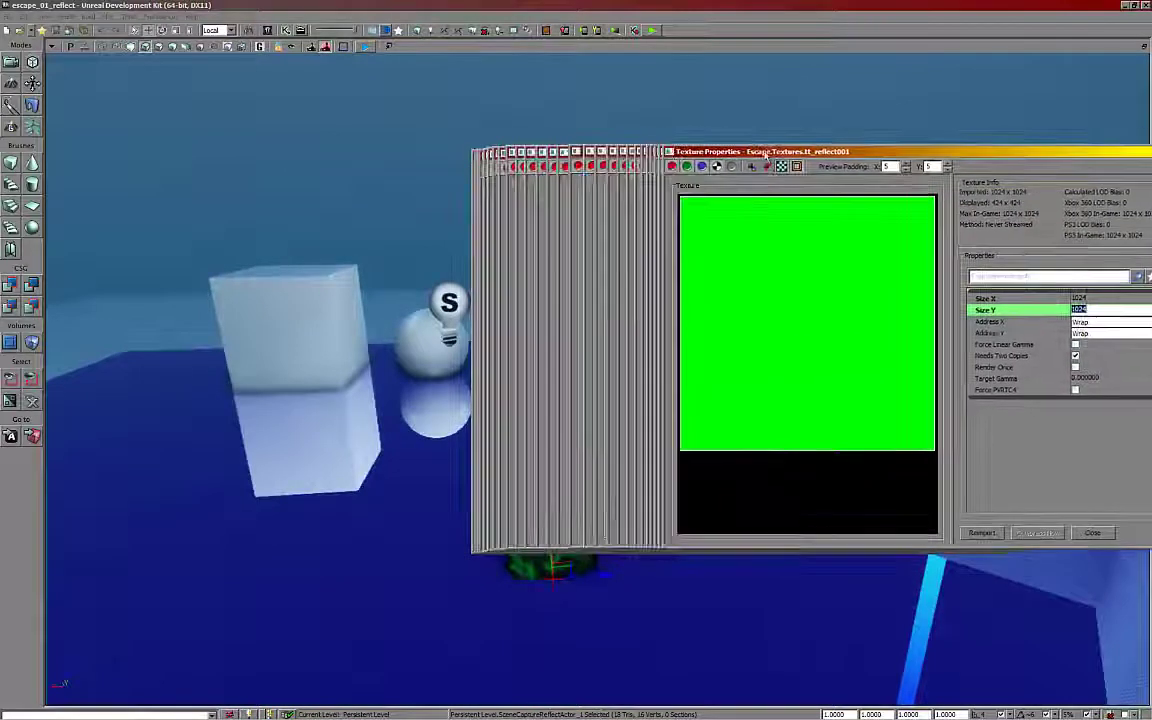
{"action": "key", "text": "w"}
{"action": "right_click_drag", "start_coordinate": [399, 327], "coordinate": [399, 327]}
{"action": "left_click_drag", "start_coordinate": [398, 326], "coordinate": [458, 337]}
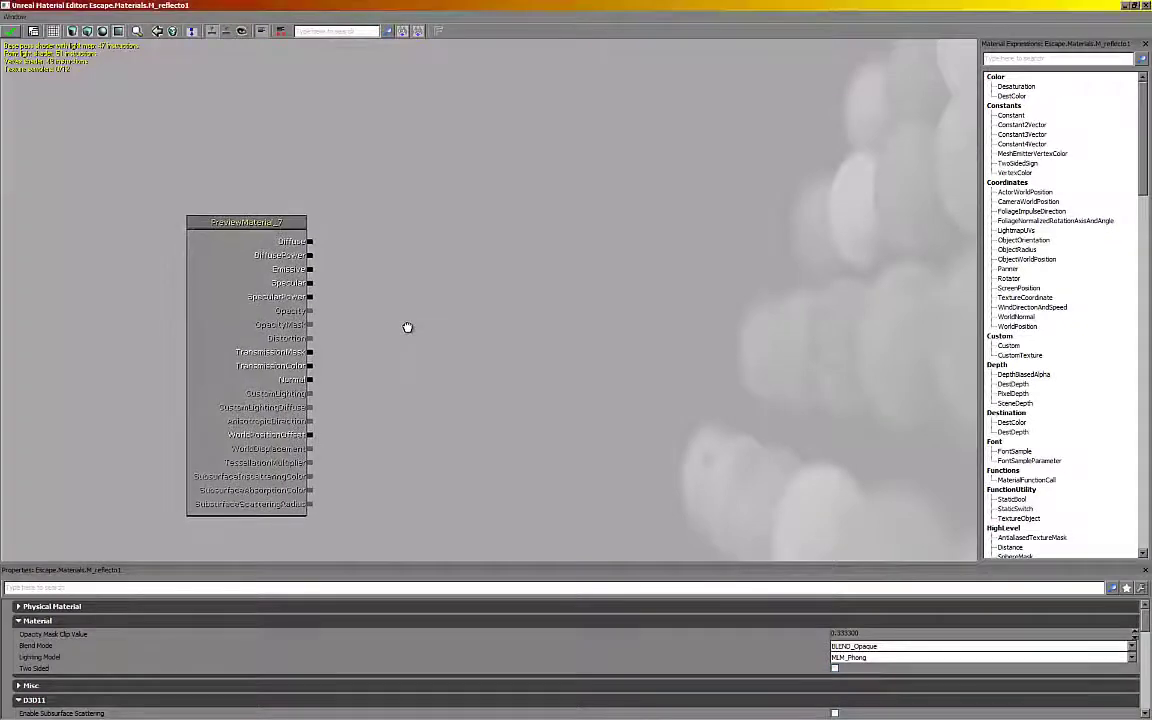
{"action": "left_click_drag", "start_coordinate": [408, 327], "coordinate": [441, 287]}
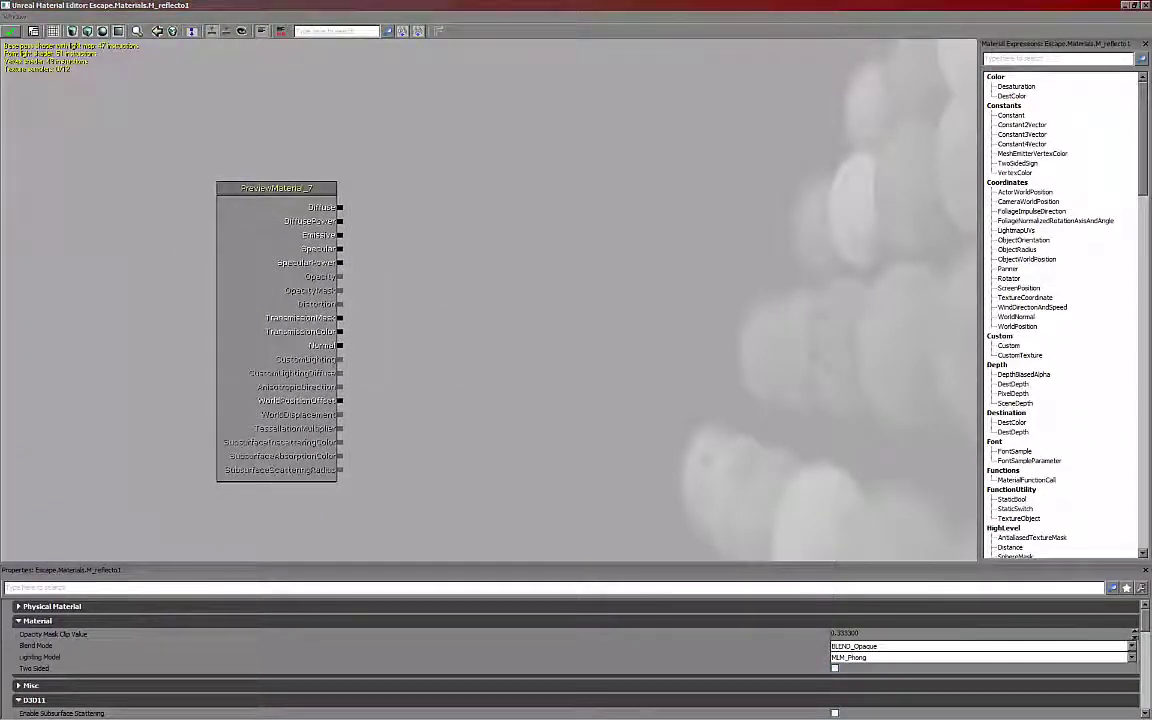
Add texture samples for t_blank_01 and the tt_reflect001 render target to the reflection material's graph, and move the Content Browser aside
{"action": "key", "text": "ctrl+shift+f"}
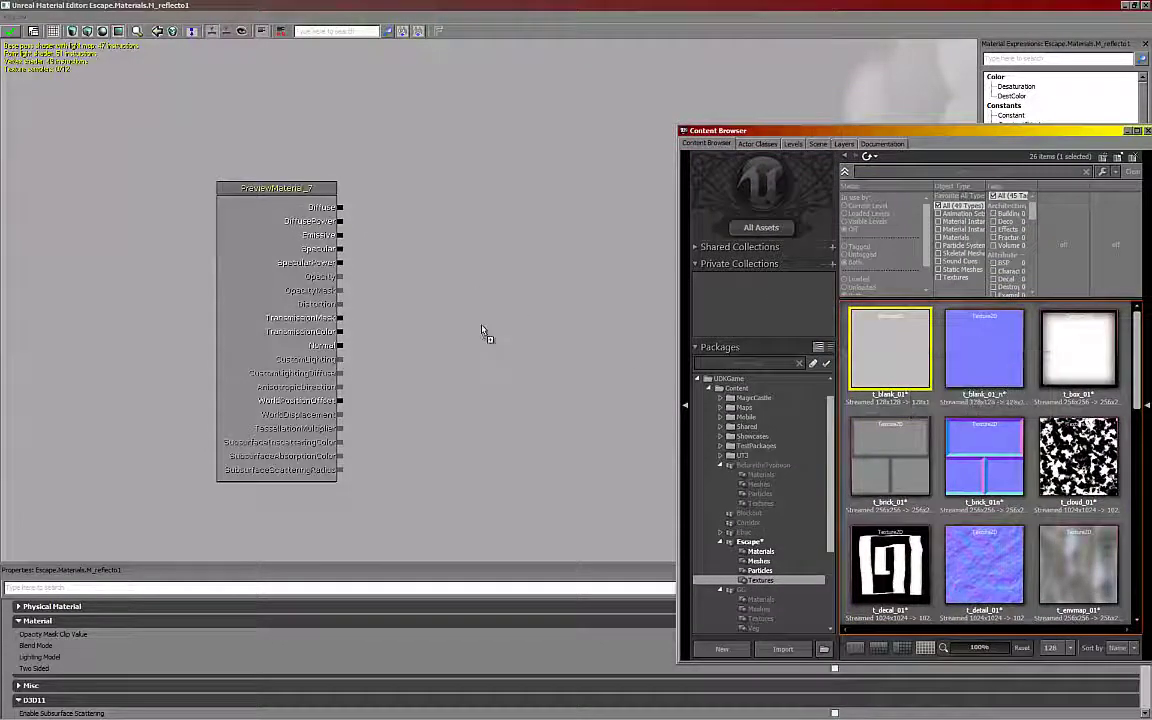
{"action": "left_click", "coordinate": [481, 332]}
{"action": "left_click", "coordinate": [984, 352]}
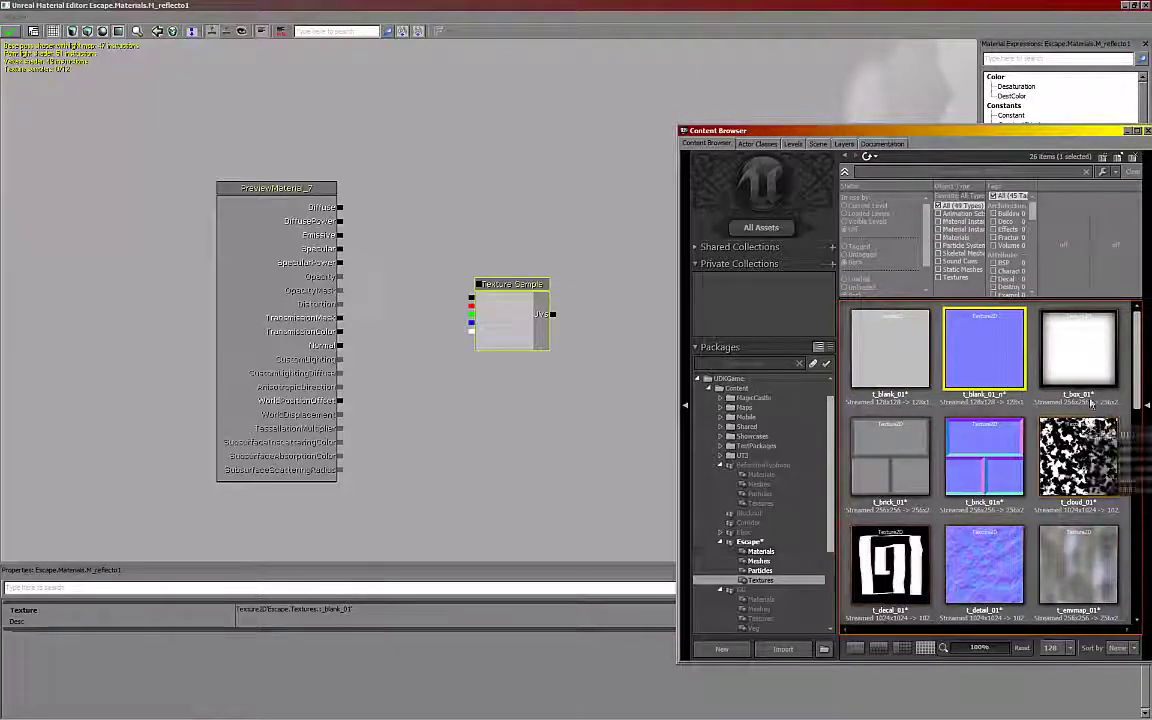
{"action": "scroll", "coordinate": [1000, 556], "scroll_direction": "down", "scroll_amount": 10}
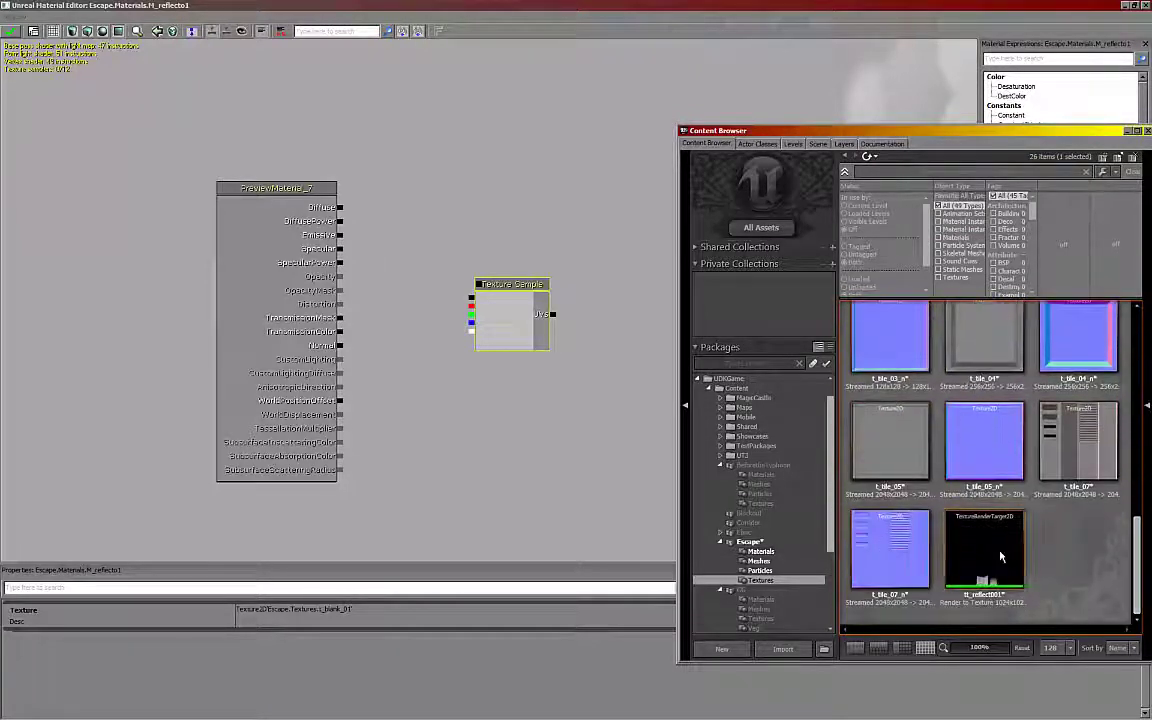
{"action": "left_click", "coordinate": [1000, 556]}
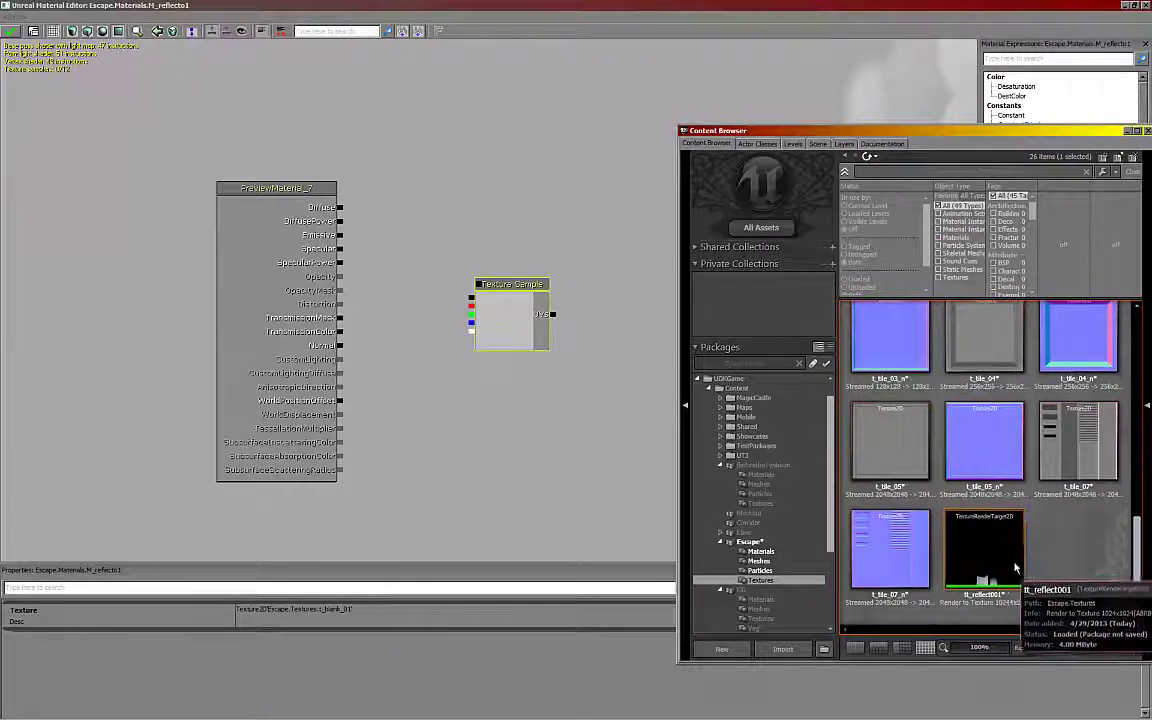
{"action": "left_click", "coordinate": [626, 183]}
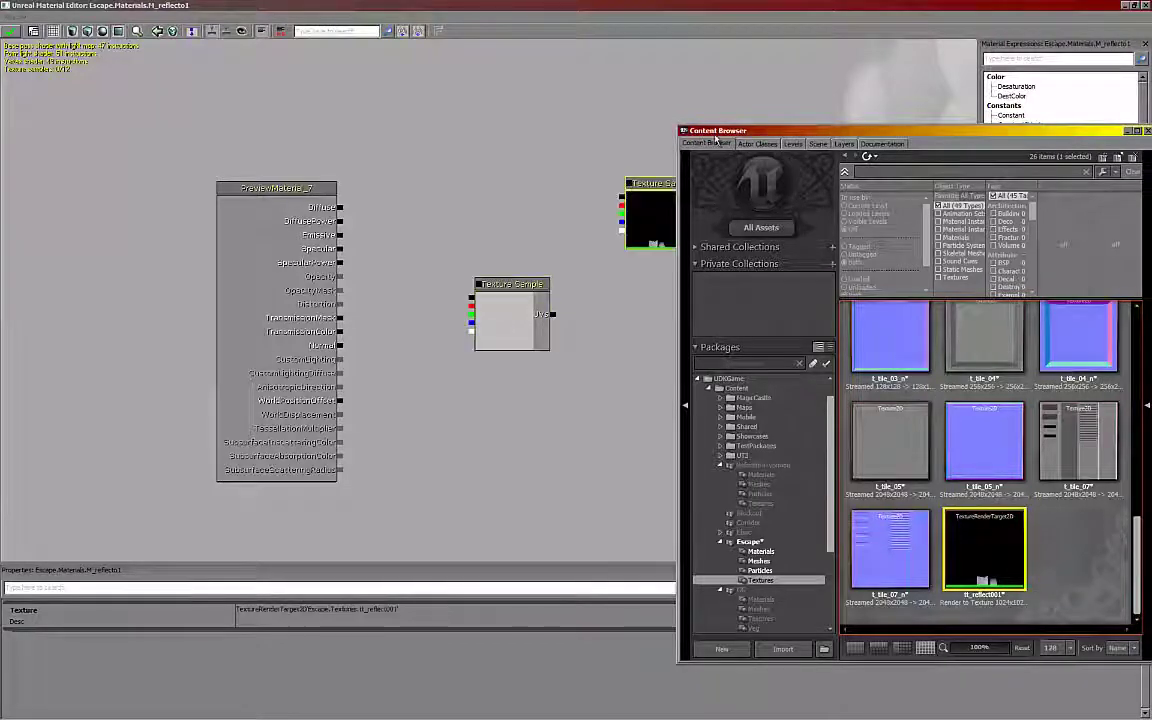
{"action": "left_click_drag", "start_coordinate": [715, 134], "coordinate": [1151, 151]}
Add a ComponentMask node with R and G enabled beside the render target's texture sample
{"action": "left_click_drag", "start_coordinate": [528, 196], "coordinate": [465, 219]}
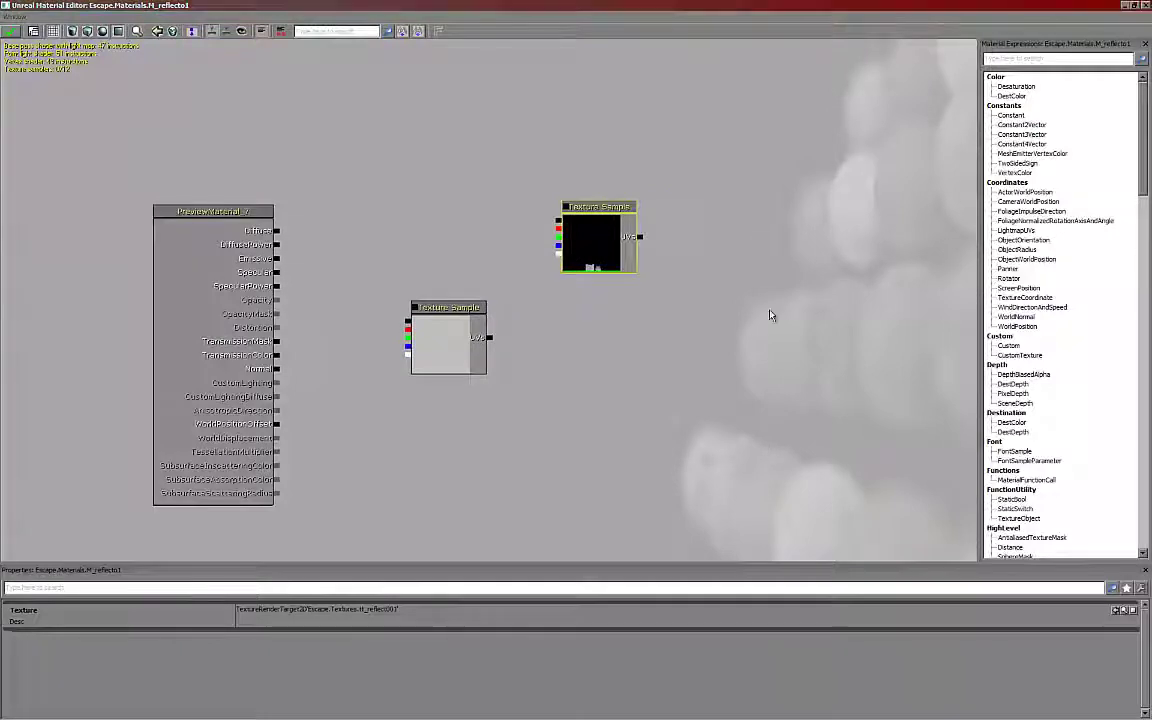
{"action": "left_click_drag", "start_coordinate": [892, 262], "coordinate": [842, 265]}
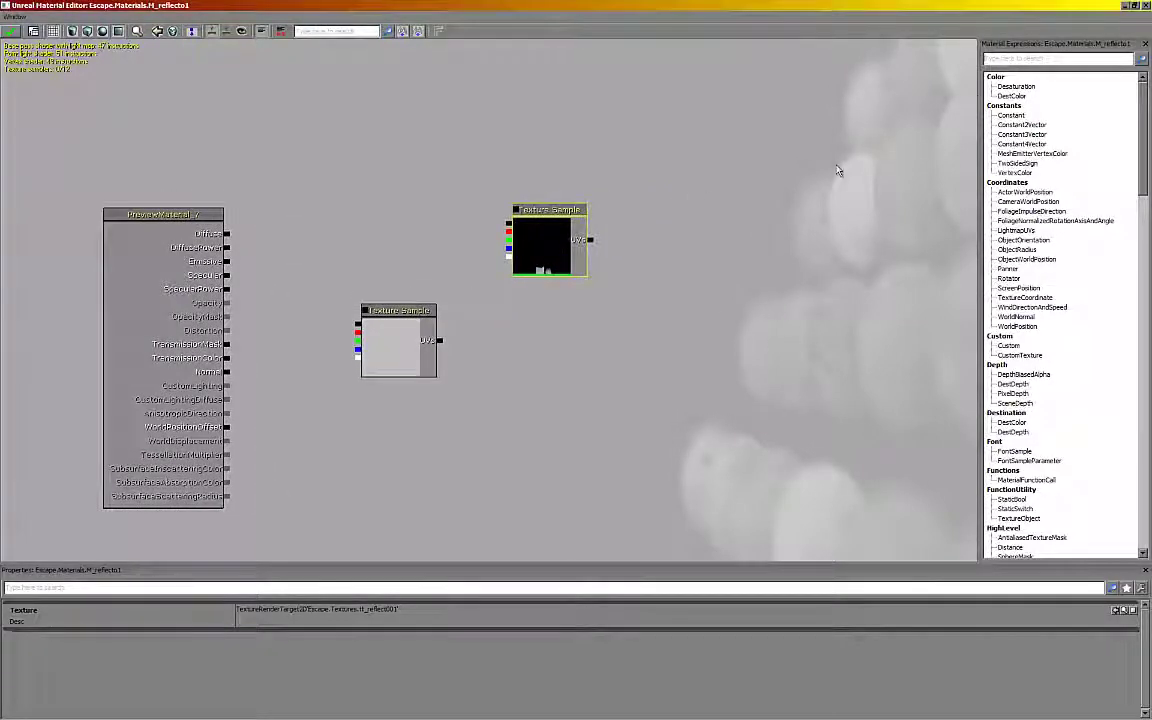
{"action": "type", "text": "mask"}
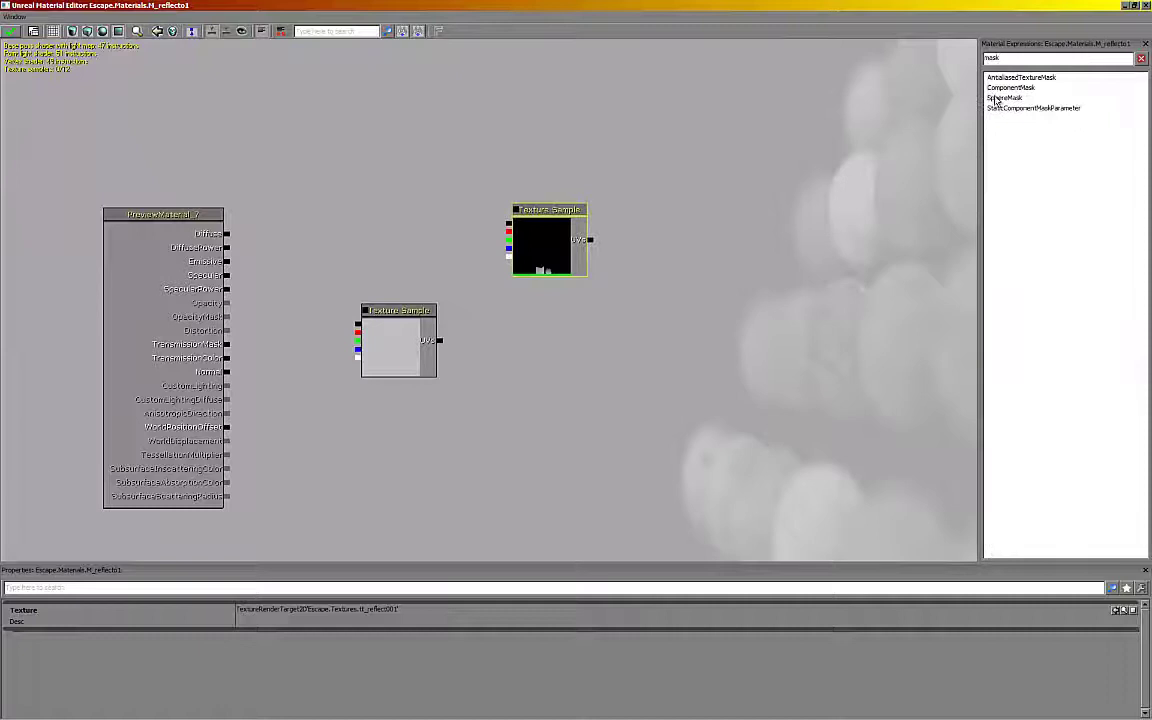
{"action": "left_click", "coordinate": [994, 92]}
{"action": "left_click_drag", "start_coordinate": [970, 104], "coordinate": [650, 312]}
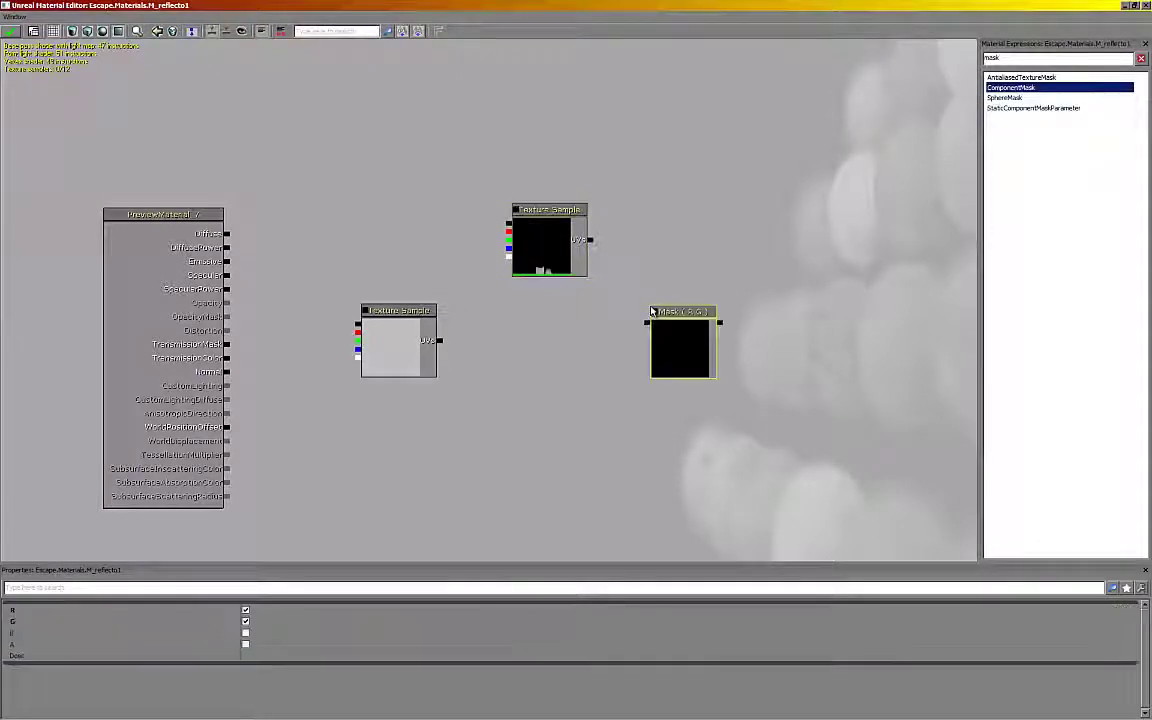
{"action": "left_click_drag", "start_coordinate": [720, 334], "coordinate": [697, 226]}
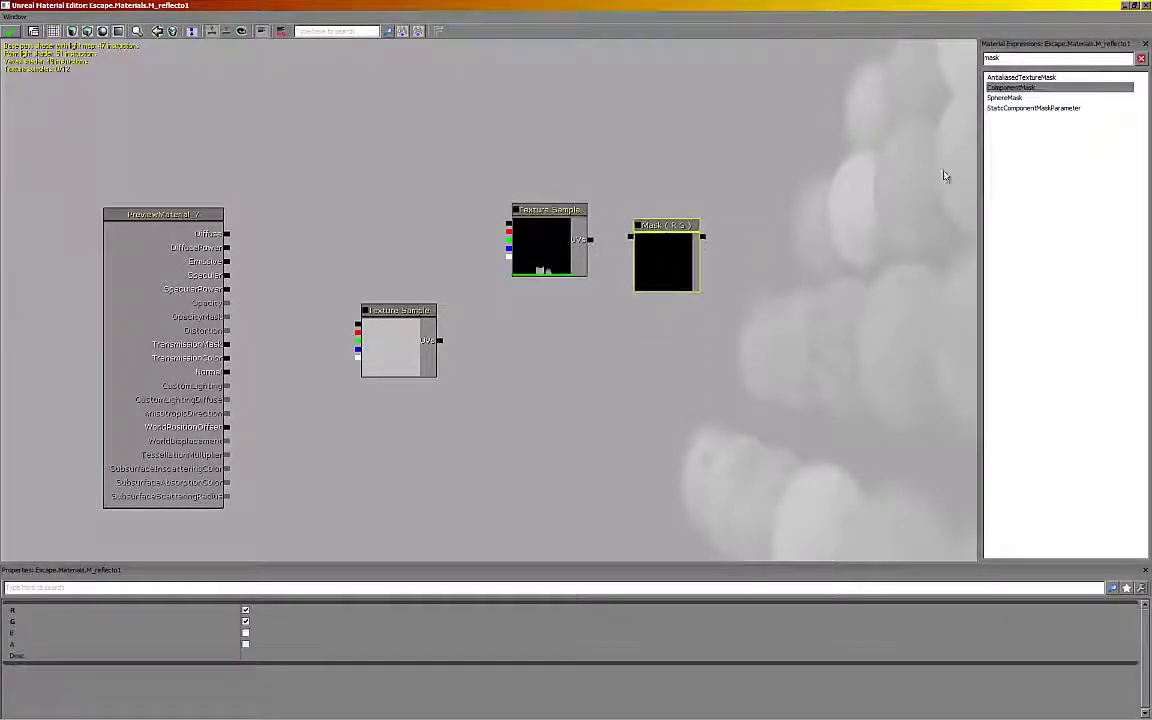
Add a ScreenPosition node beyond the mask and enable its Screen Align option
{"action": "left_click", "coordinate": [1016, 59]}
{"action": "type", "text": "scre"}
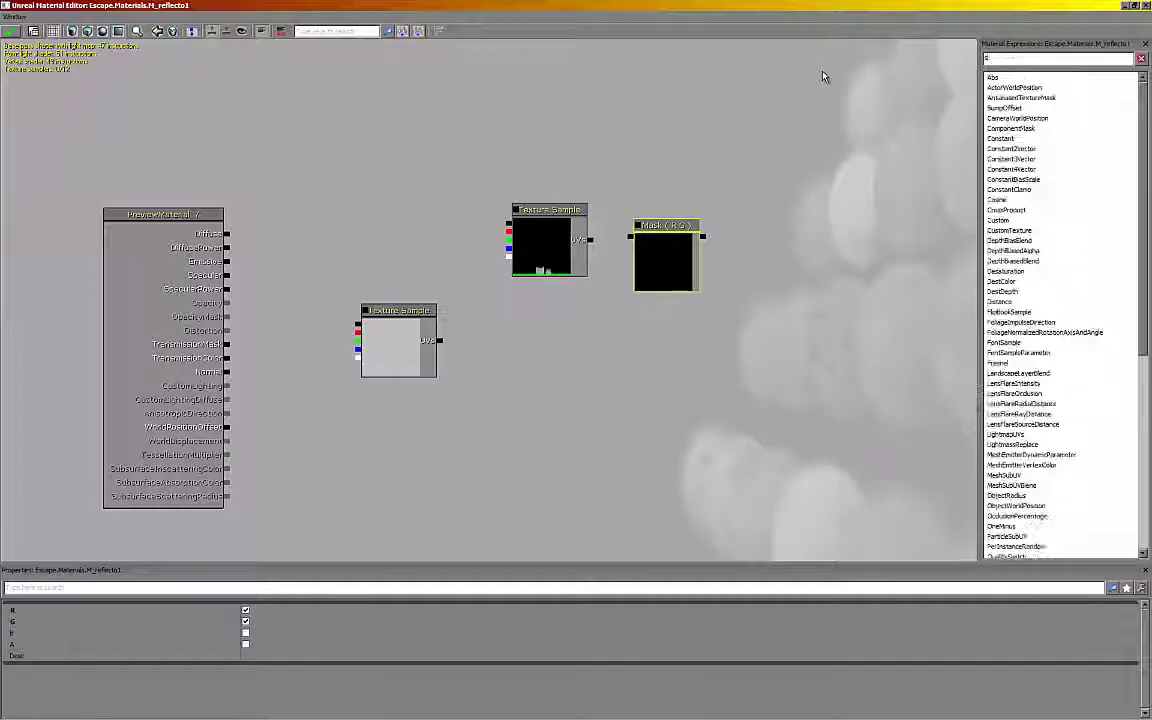
{"action": "left_click", "coordinate": [1018, 79]}
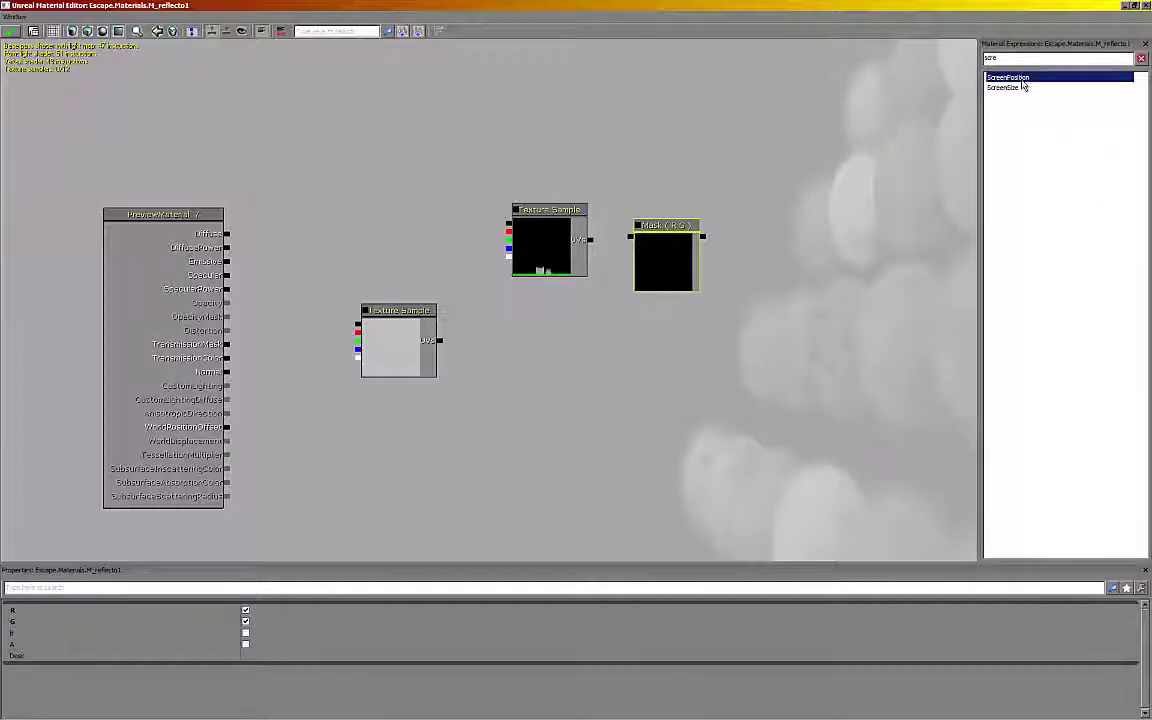
{"action": "left_click", "coordinate": [785, 255]}
{"action": "left_click", "coordinate": [70, 611]}
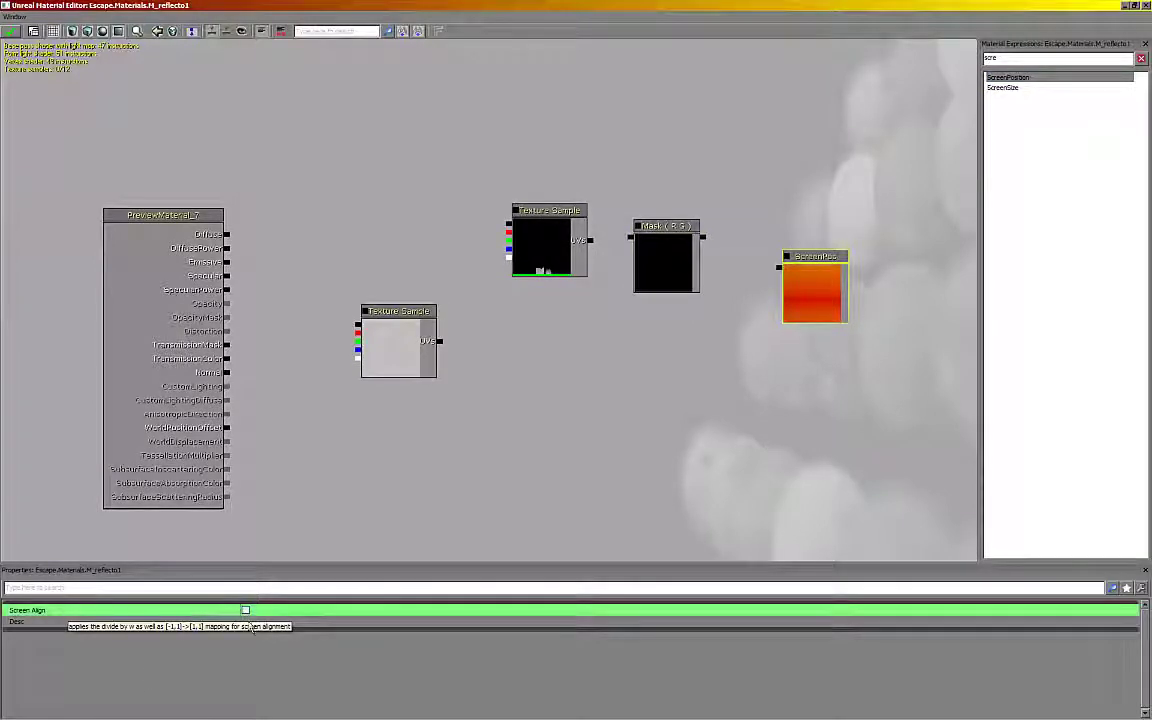
{"action": "left_click", "coordinate": [246, 610]}
Wire the ScreenPosition node through the R G mask into the UVs of the render target's texture sample
{"action": "left_click", "coordinate": [675, 369]}
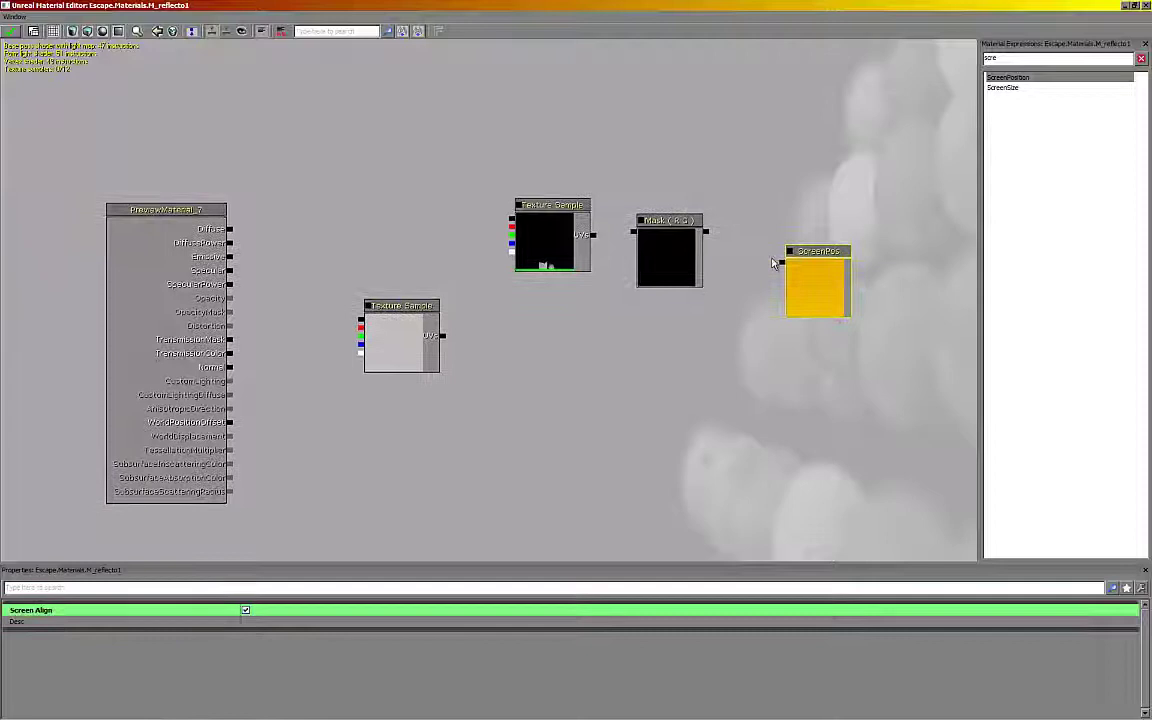
{"action": "left_click_drag", "start_coordinate": [781, 262], "coordinate": [707, 232]}
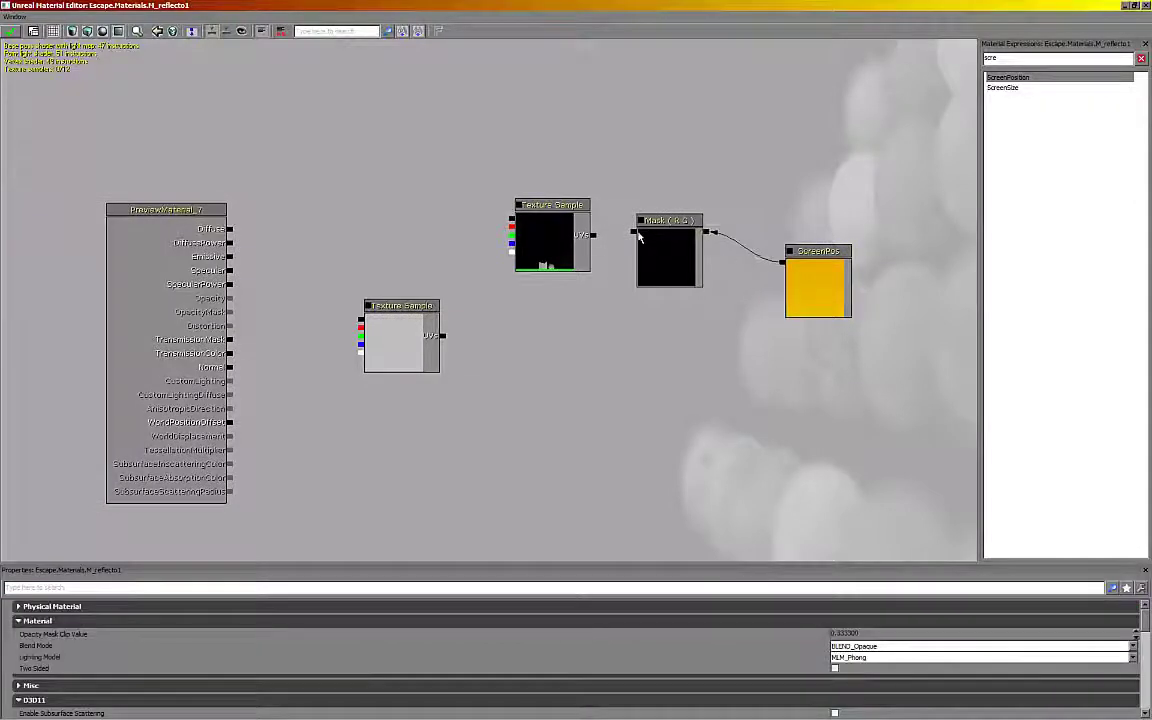
{"action": "left_click_drag", "start_coordinate": [634, 234], "coordinate": [593, 235]}
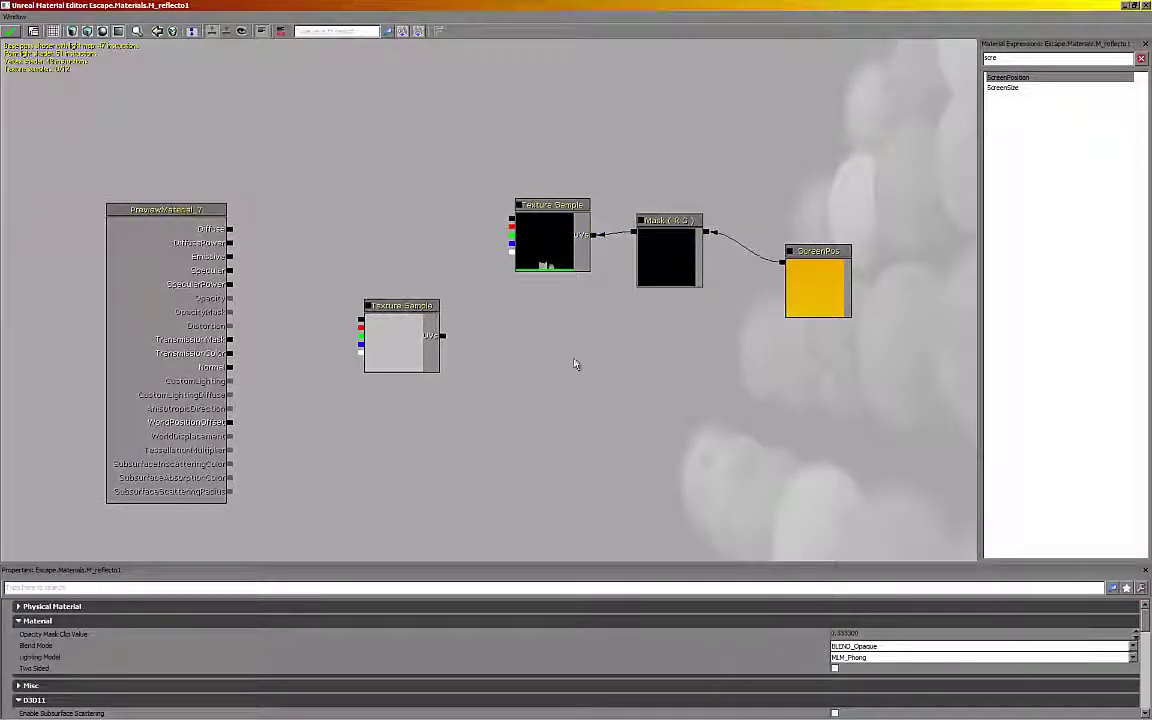
Combine the render target sample (A) and the blank texture sample (B) in an Add node feeding Diffuse, and apply the material
{"action": "left_click", "coordinate": [355, 203]}
{"action": "left_click_drag", "start_coordinate": [511, 224], "coordinate": [422, 219]}
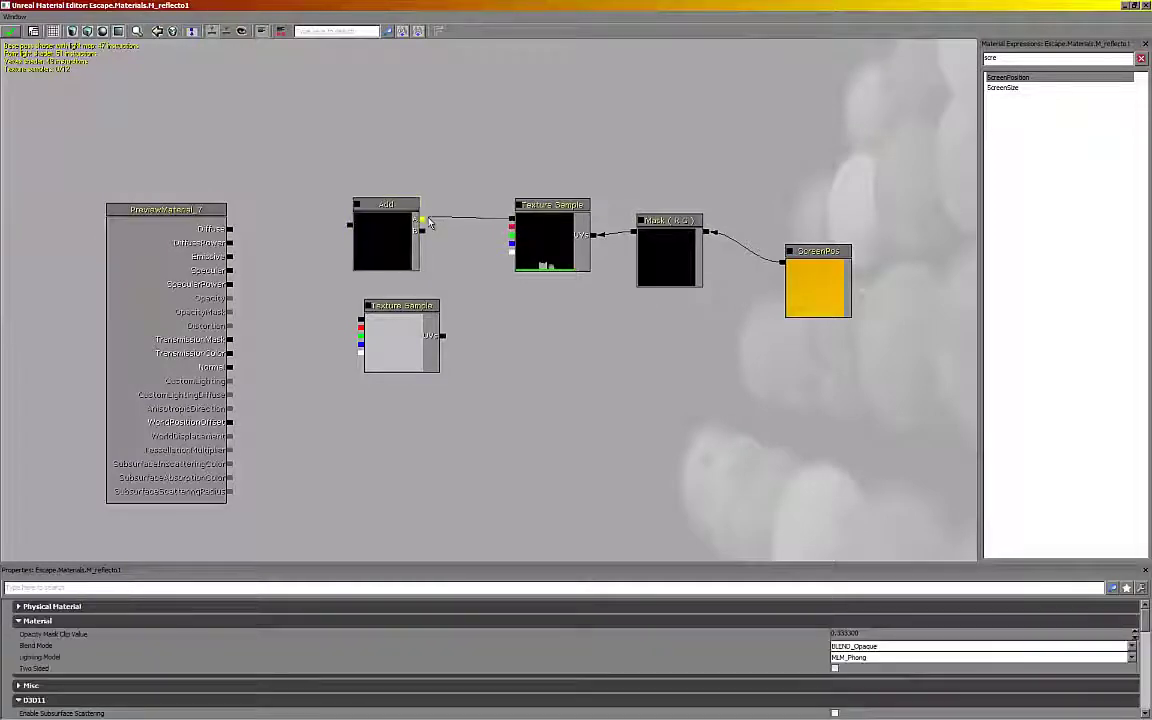
{"action": "left_click_drag", "start_coordinate": [360, 318], "coordinate": [421, 232]}
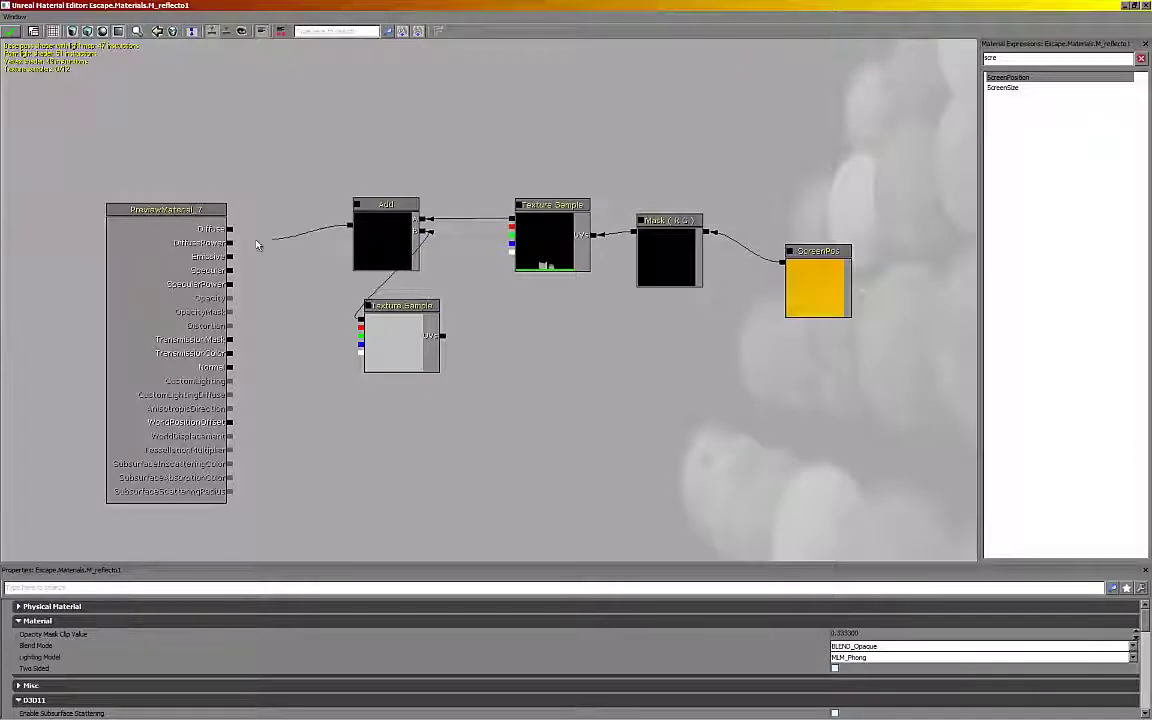
{"action": "left_click_drag", "start_coordinate": [256, 244], "coordinate": [231, 229]}
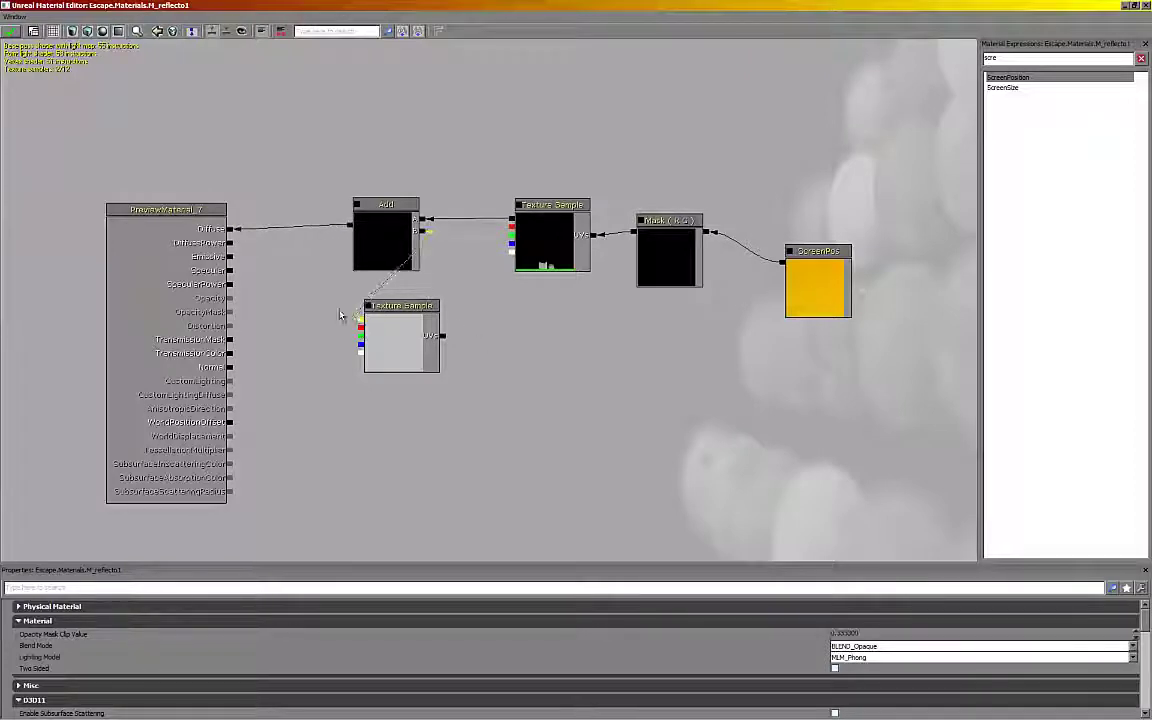
{"action": "left_click", "coordinate": [10, 31]}
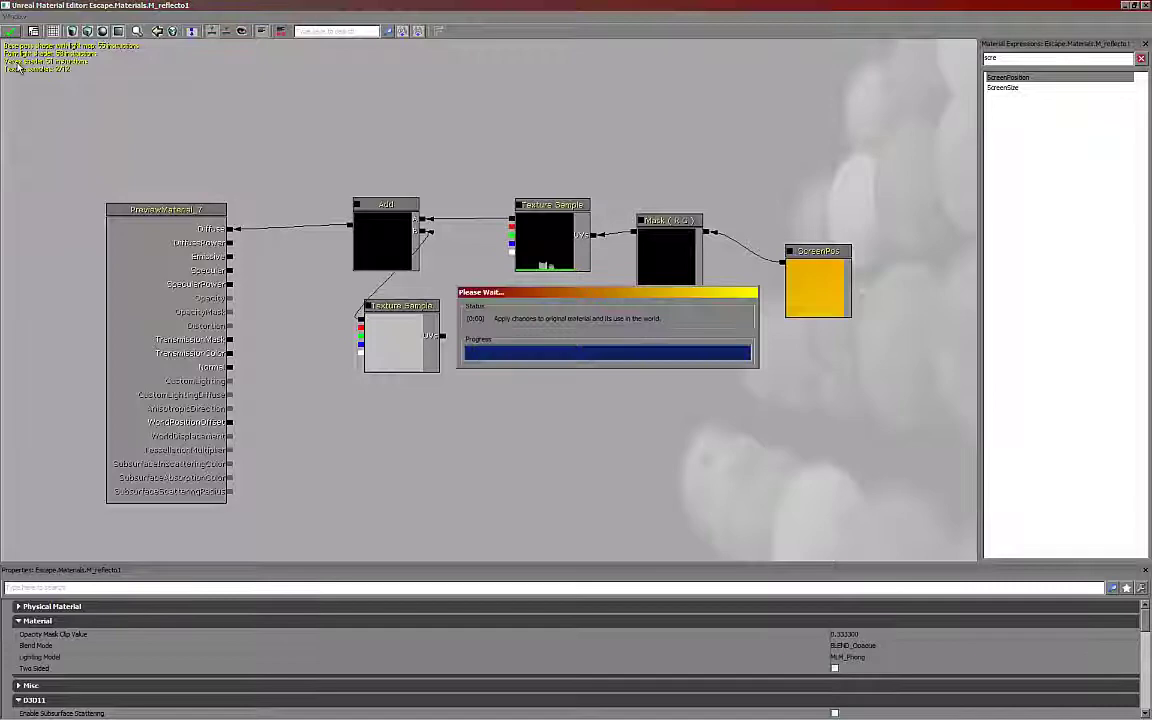
Select the finished reflection material among the Escape package's materials, and clear the editor windows to view the reflective floor
{"action": "left_click_drag", "start_coordinate": [353, 6], "coordinate": [597, 181]}
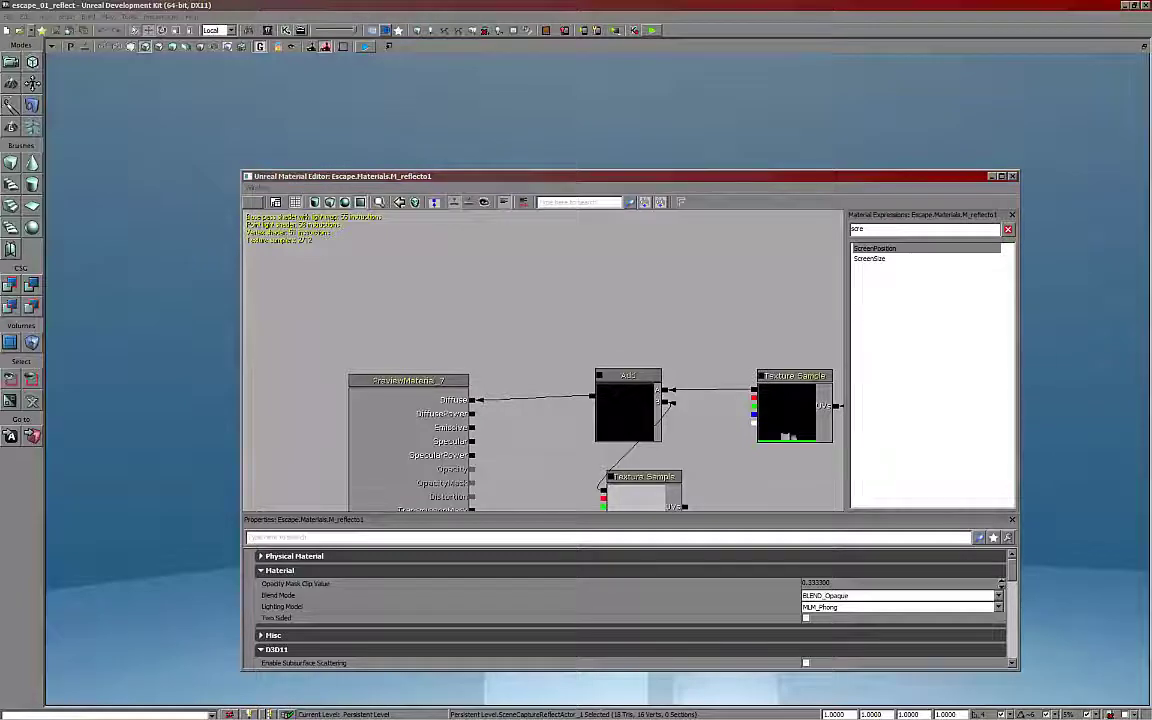
{"action": "left_click_drag", "start_coordinate": [1151, 166], "coordinate": [854, 134]}
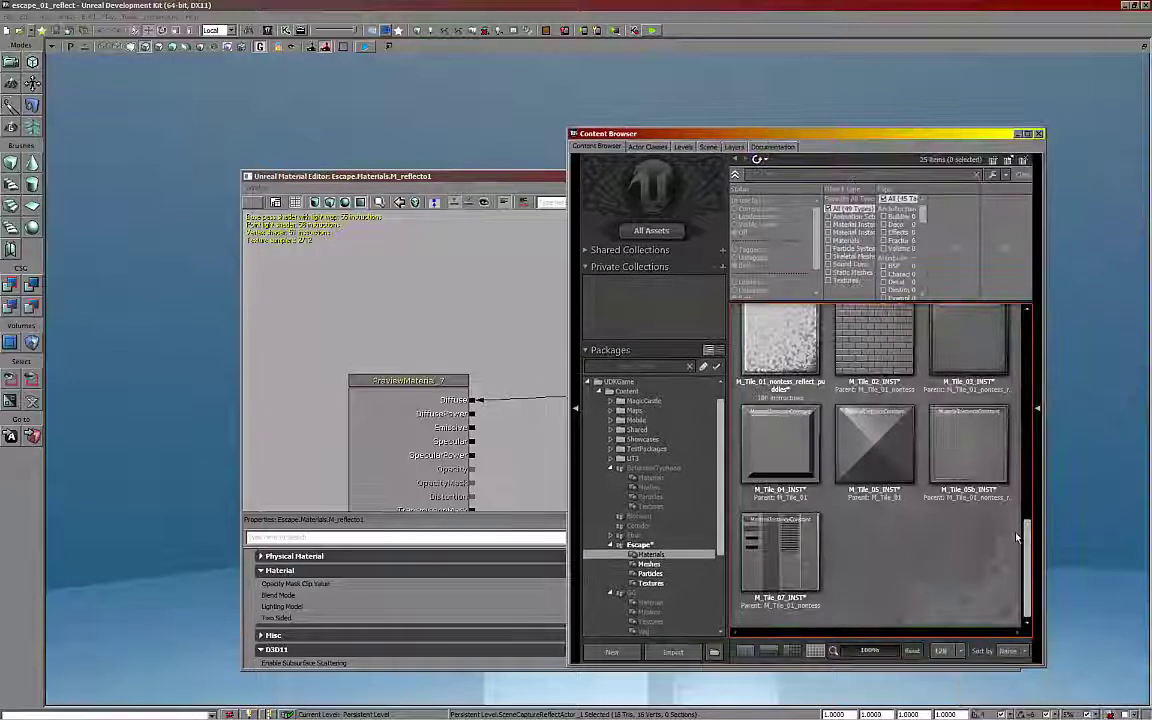
{"action": "scroll", "coordinate": [1000, 420], "scroll_direction": "up", "scroll_amount": 10}
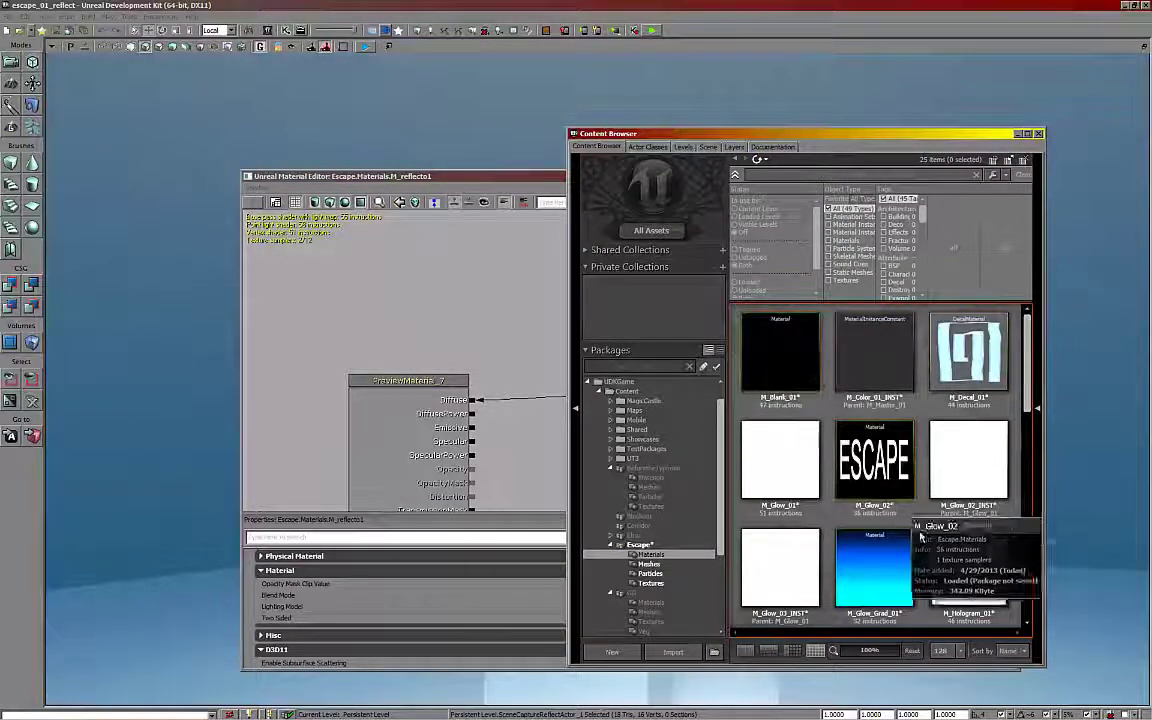
{"action": "scroll", "coordinate": [841, 492], "scroll_direction": "down", "scroll_amount": 5}
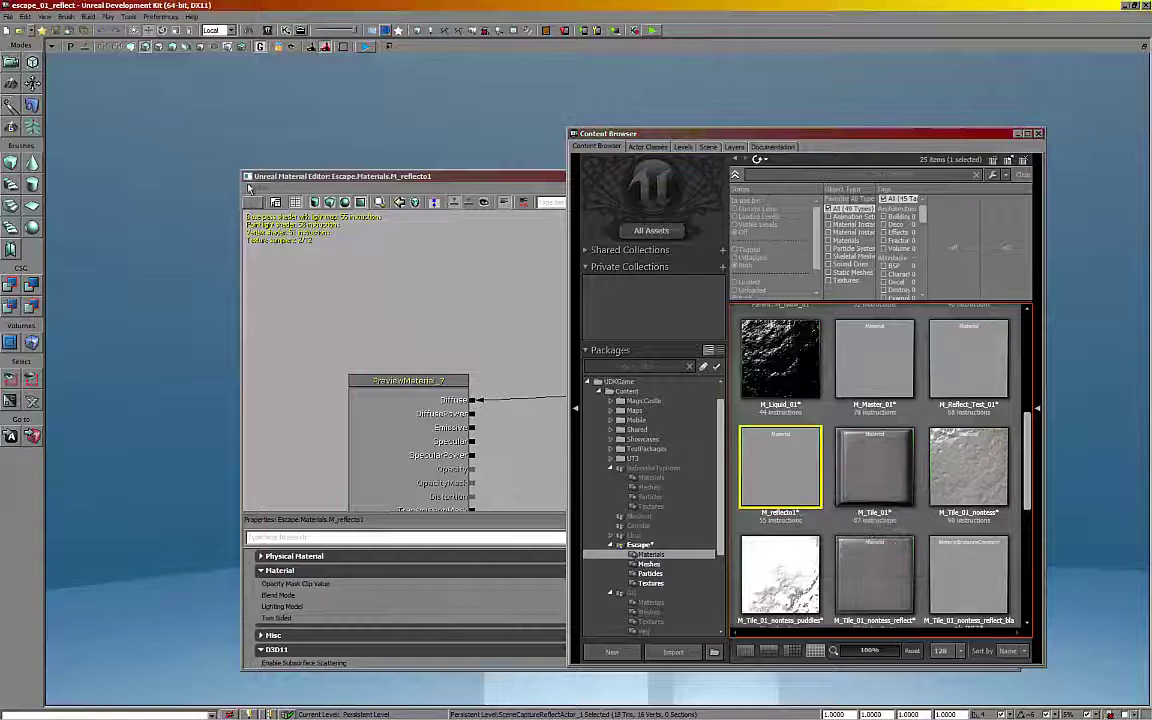
{"action": "left_click", "coordinate": [559, 176]}
{"action": "double_click", "coordinate": [573, 135]}
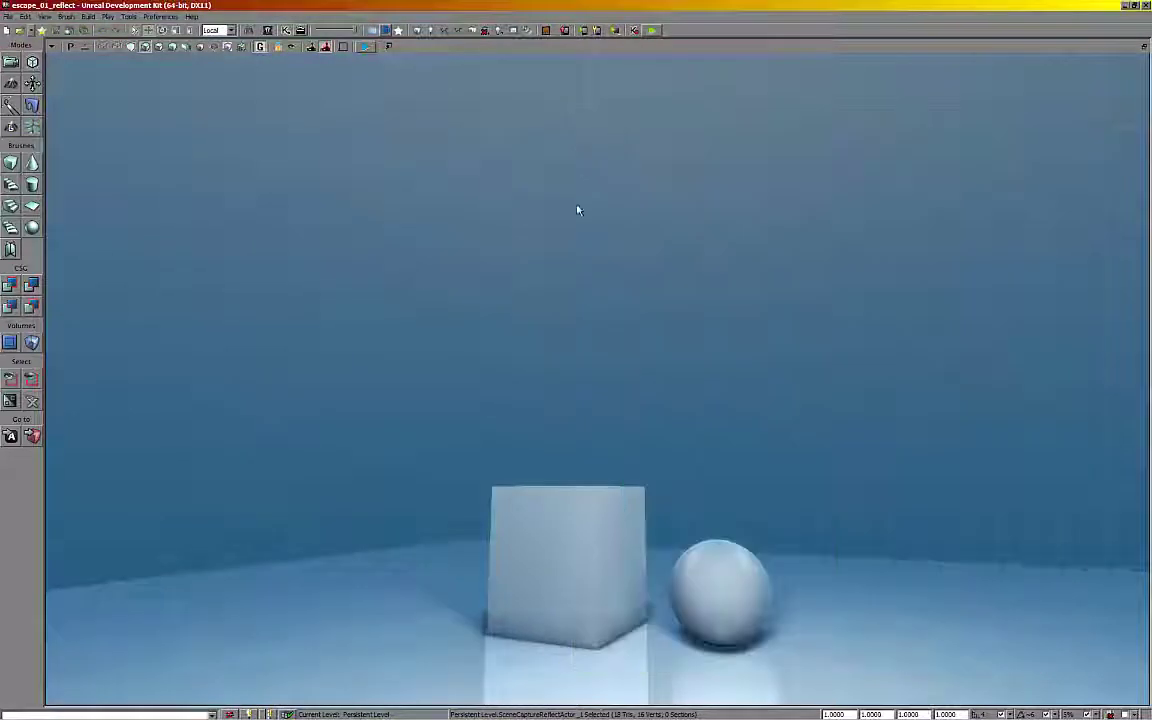
{"action": "right_click_drag", "start_coordinate": [598, 254], "coordinate": [563, 317]}
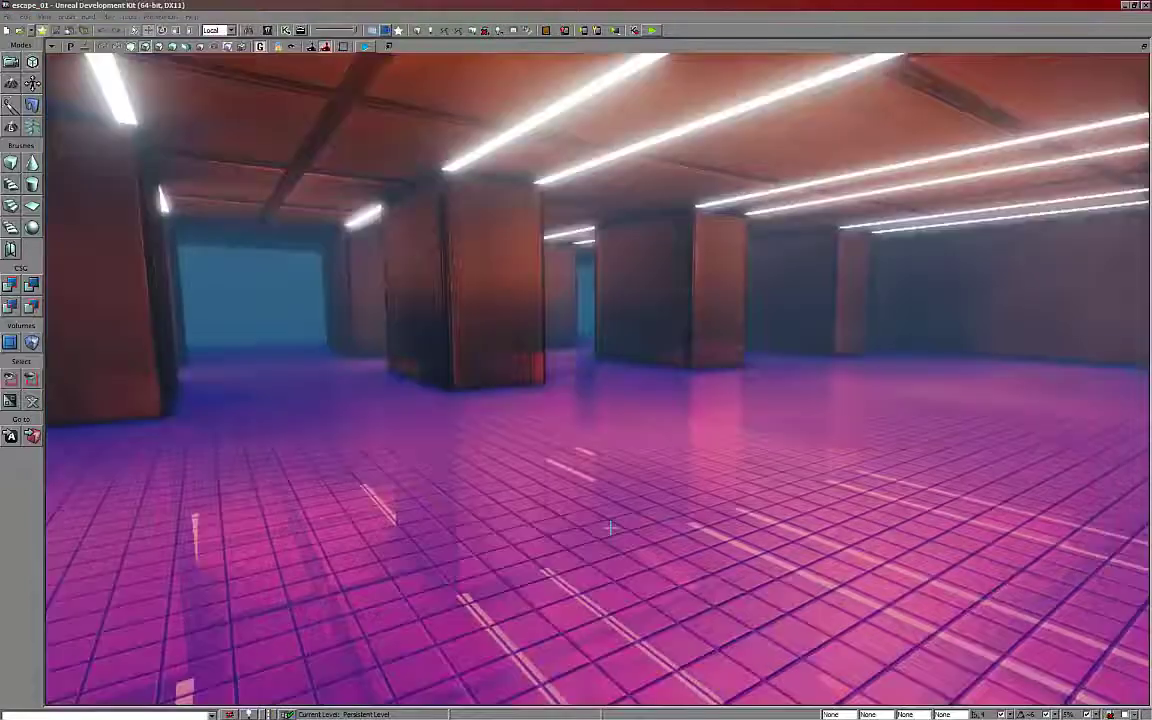
Play the escape_01 level from a spot on the tiled floor and maximize the preview window
{"action": "right_click", "coordinate": [613, 292]}
{"action": "left_click", "coordinate": [631, 508]}
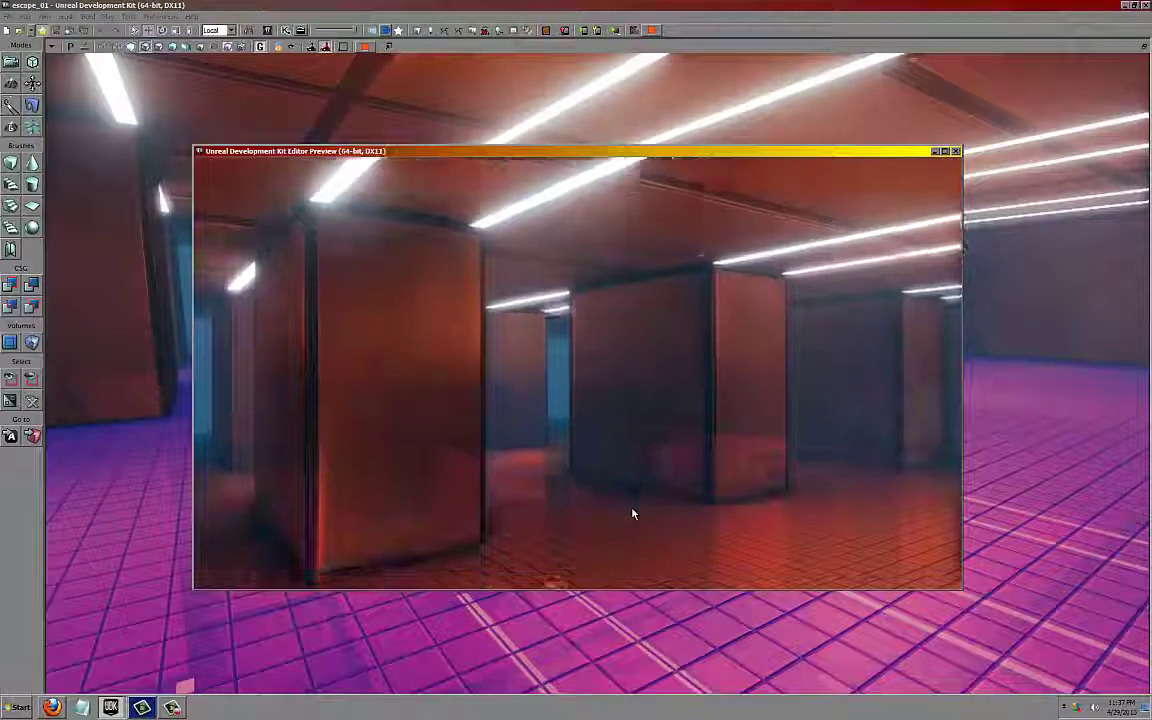
{"action": "key", "text": "super"}
{"action": "left_click", "coordinate": [946, 152]}
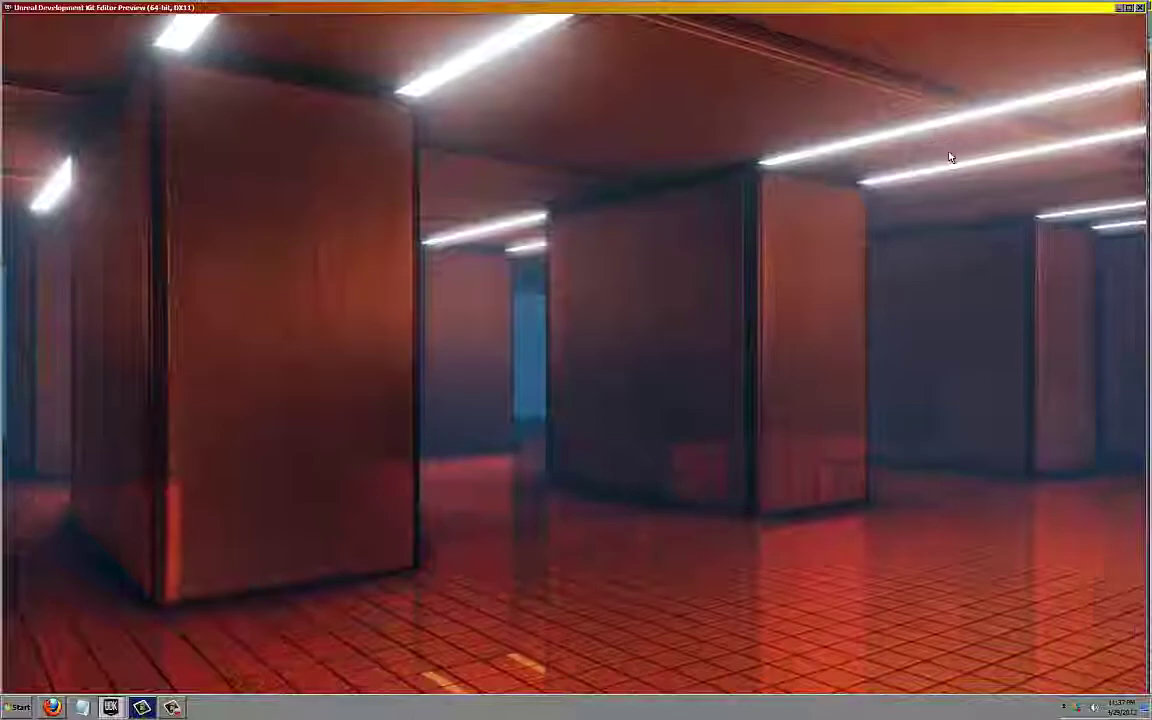
Walk around the pillared room in the level preview to examine the floor reflections from different angles
{"action": "key", "text": "w"}
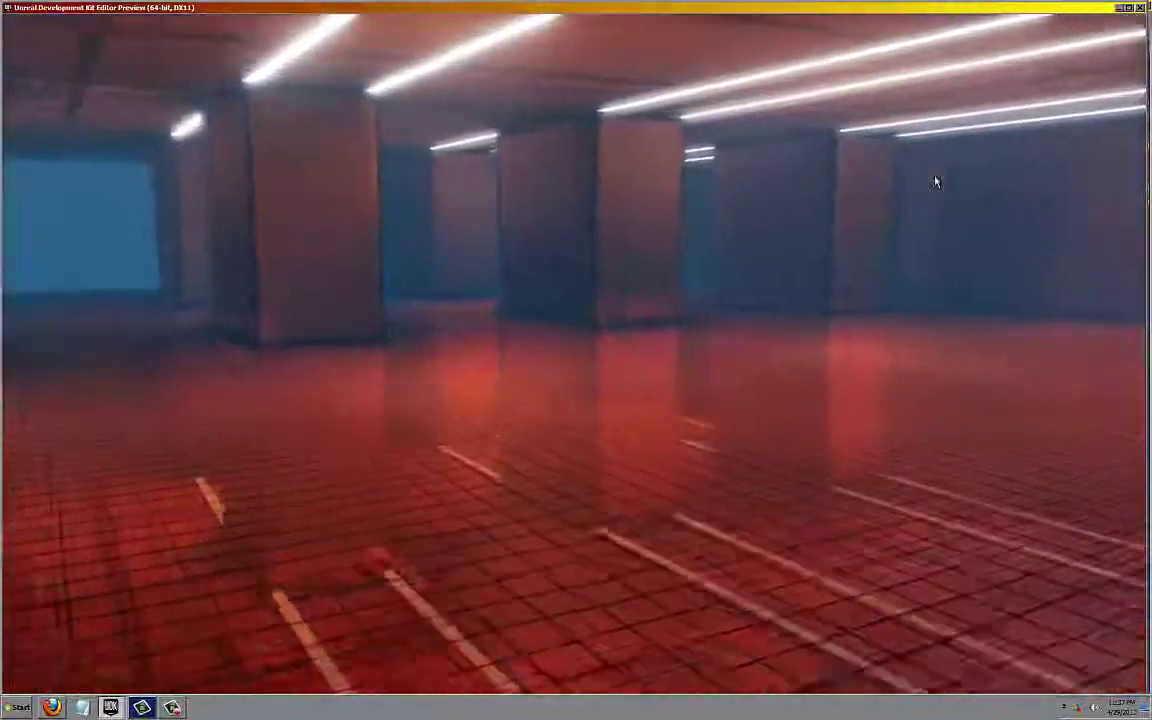
{"action": "key", "text": "d"}
{"action": "key", "text": "d"}
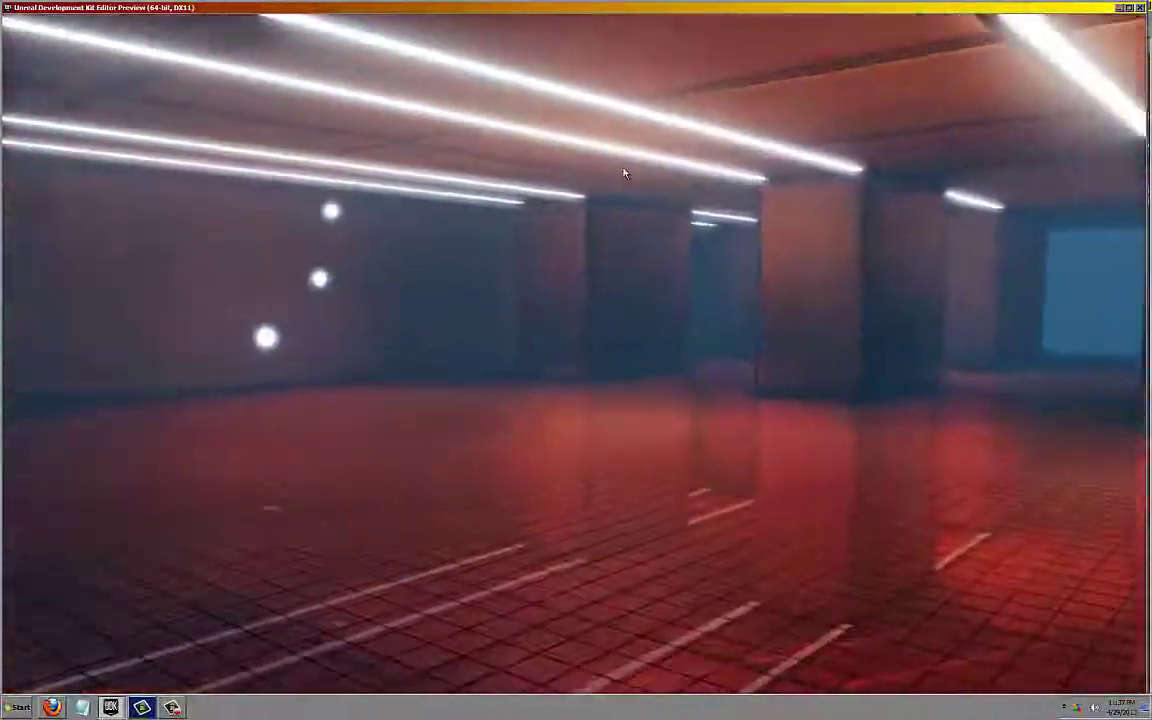
{"action": "key", "text": "a"}
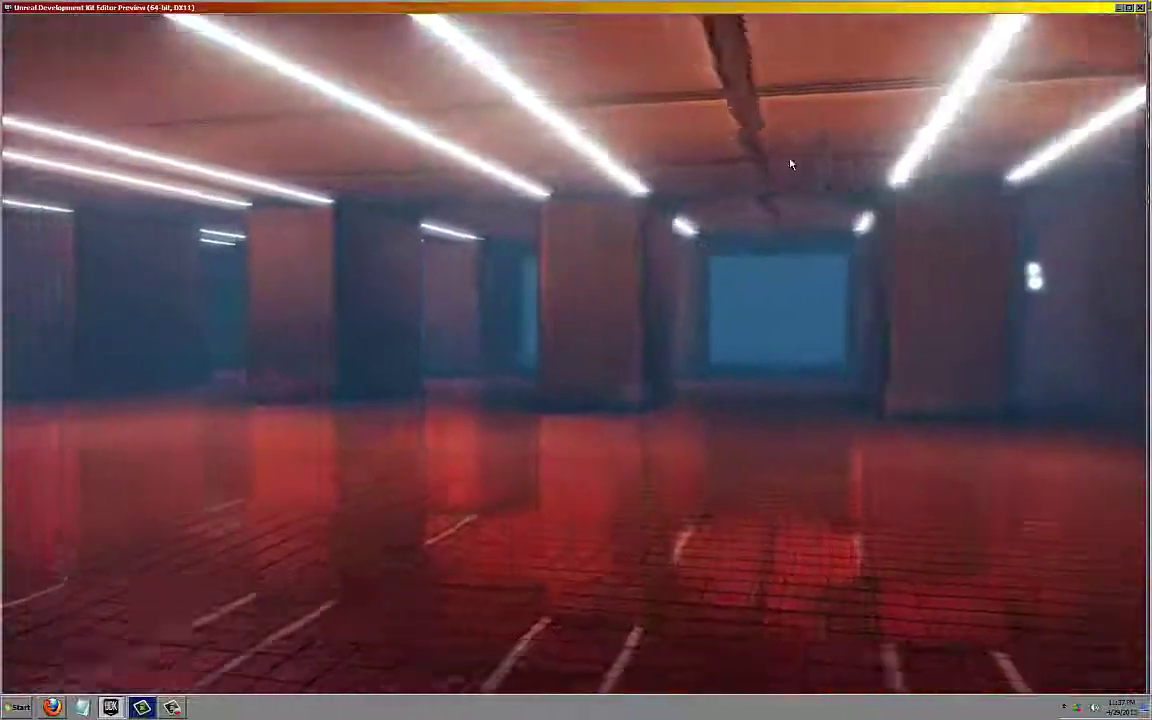
{"action": "key", "text": "a"}
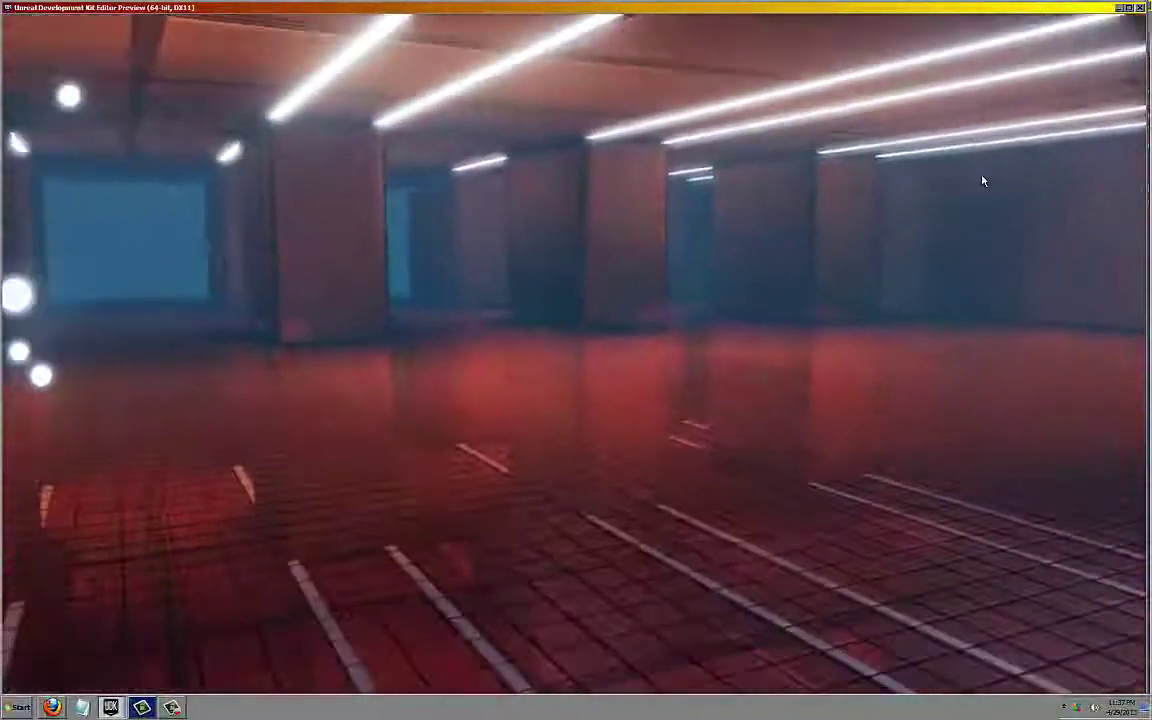